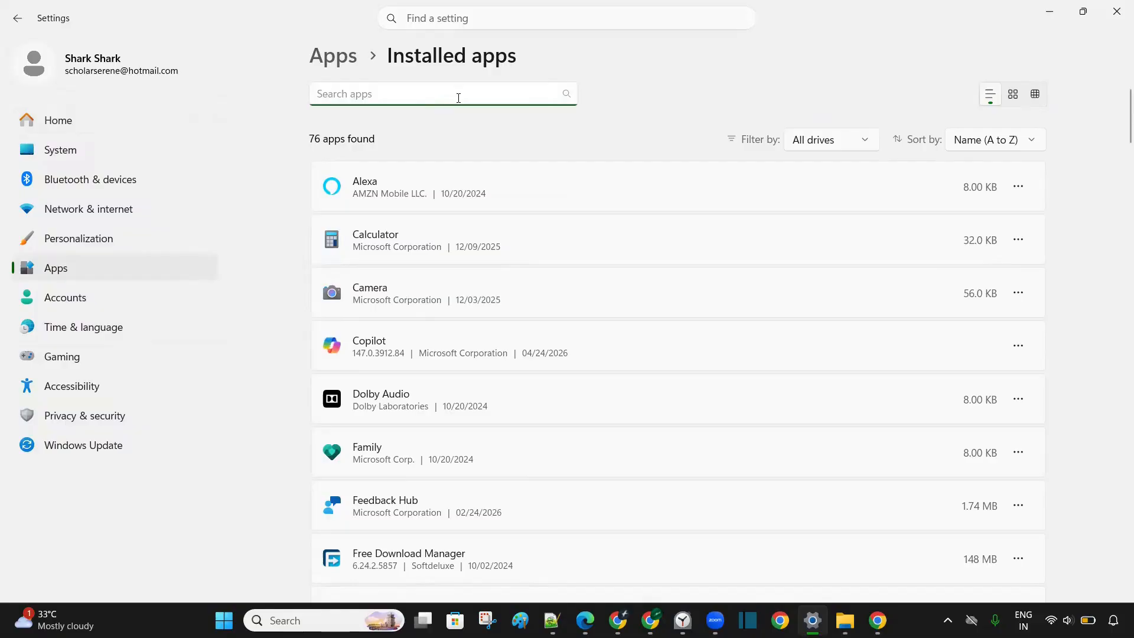
Filter the installed apps by "mysql" and uninstall MySQL Documents.
type("mysql")
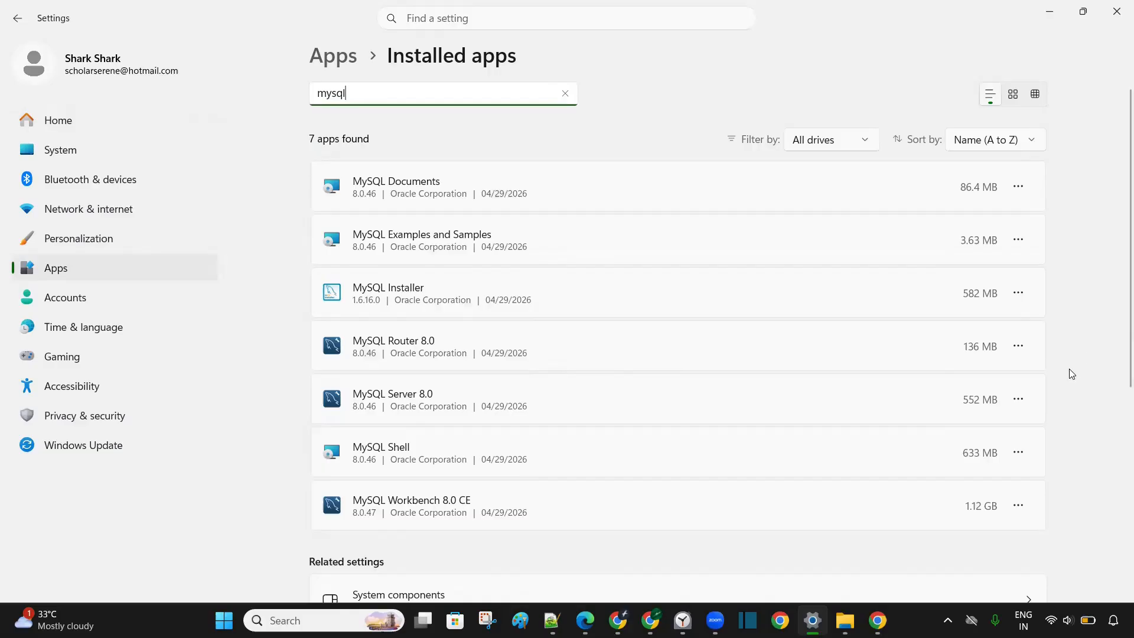
left_click(1018, 187)
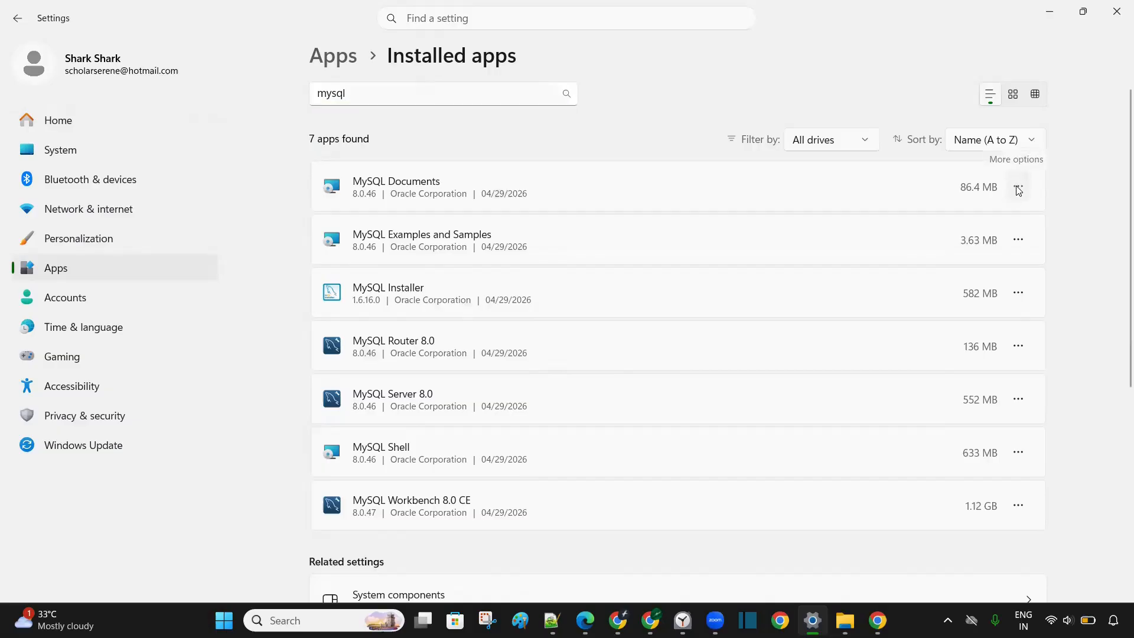
left_click(878, 243)
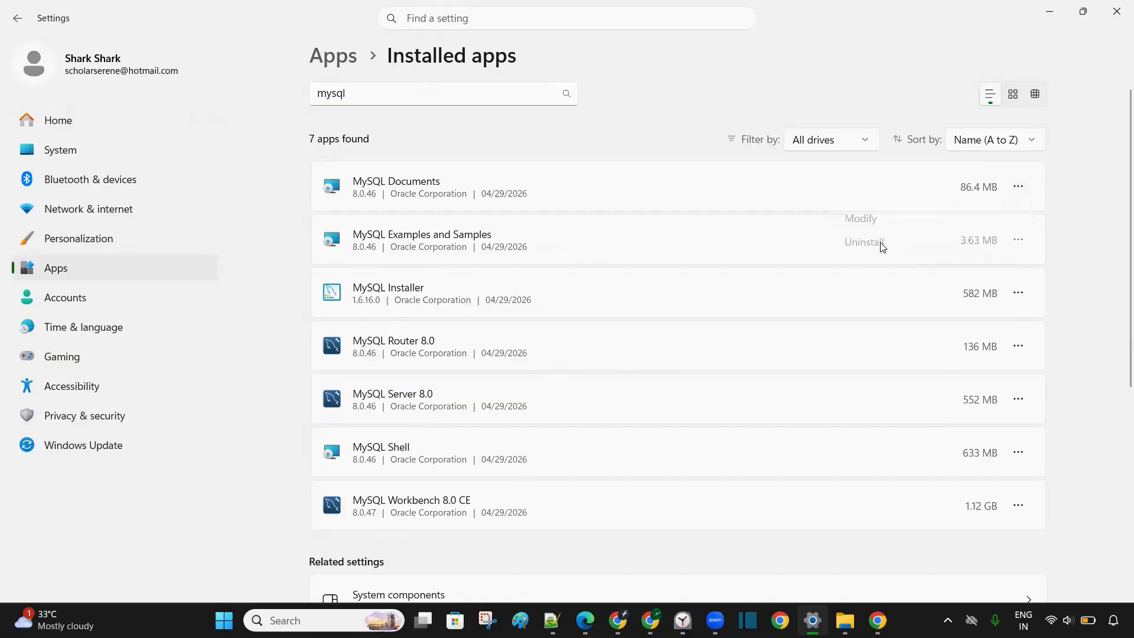
left_click(1004, 266)
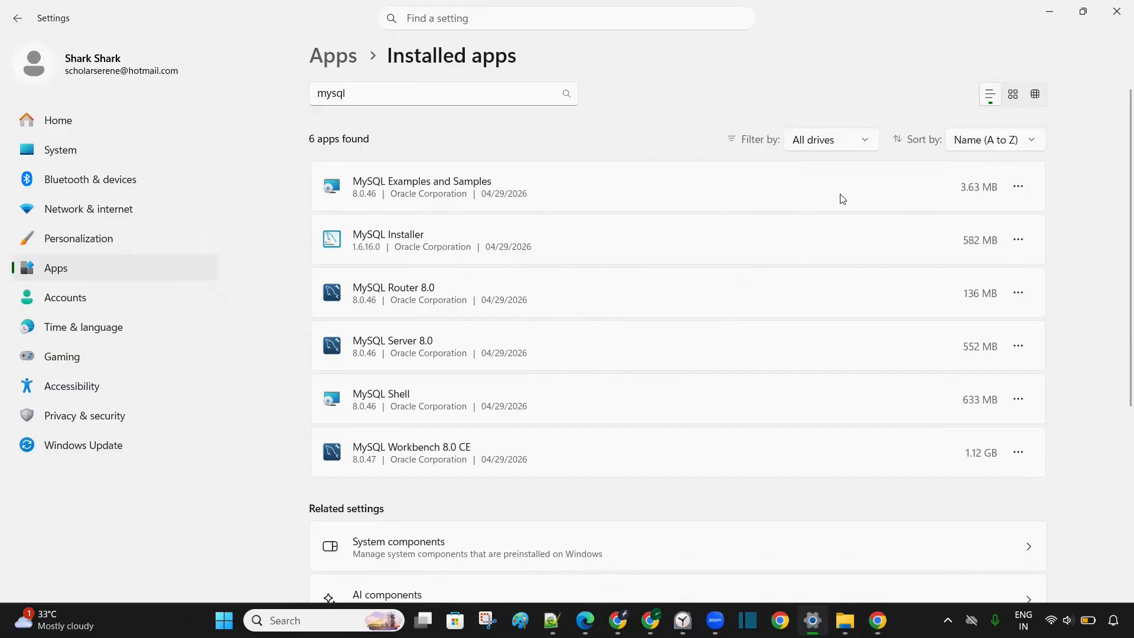
Uninstall MySQL Examples and Samples and MySQL Workbench 8.0 CE from the filtered list of installed apps.
left_click(1018, 187)
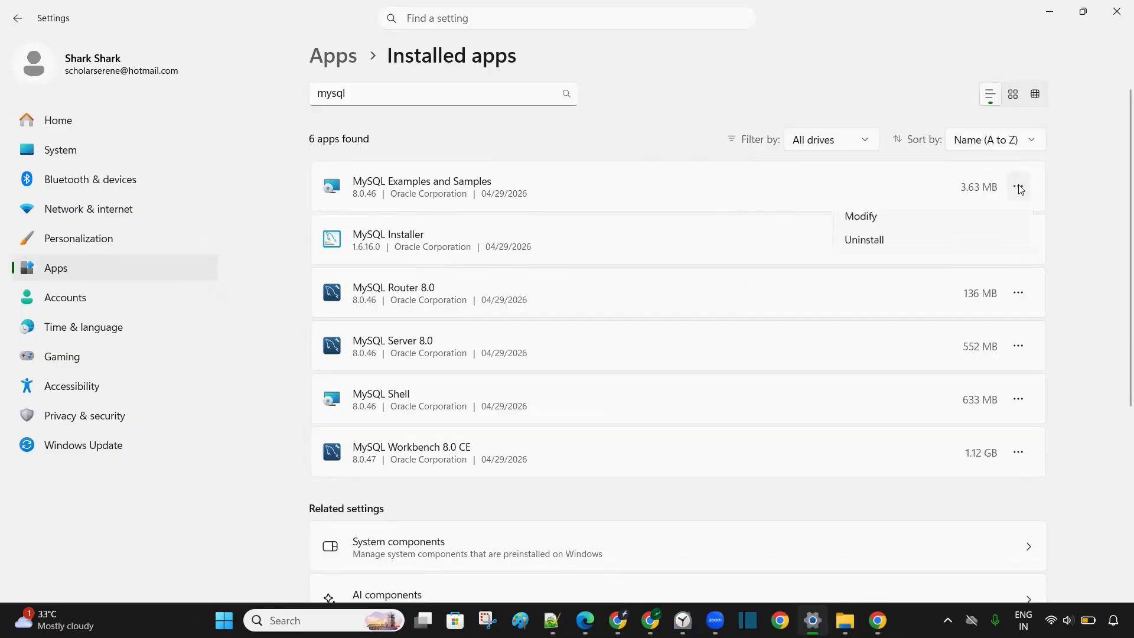
left_click(880, 243)
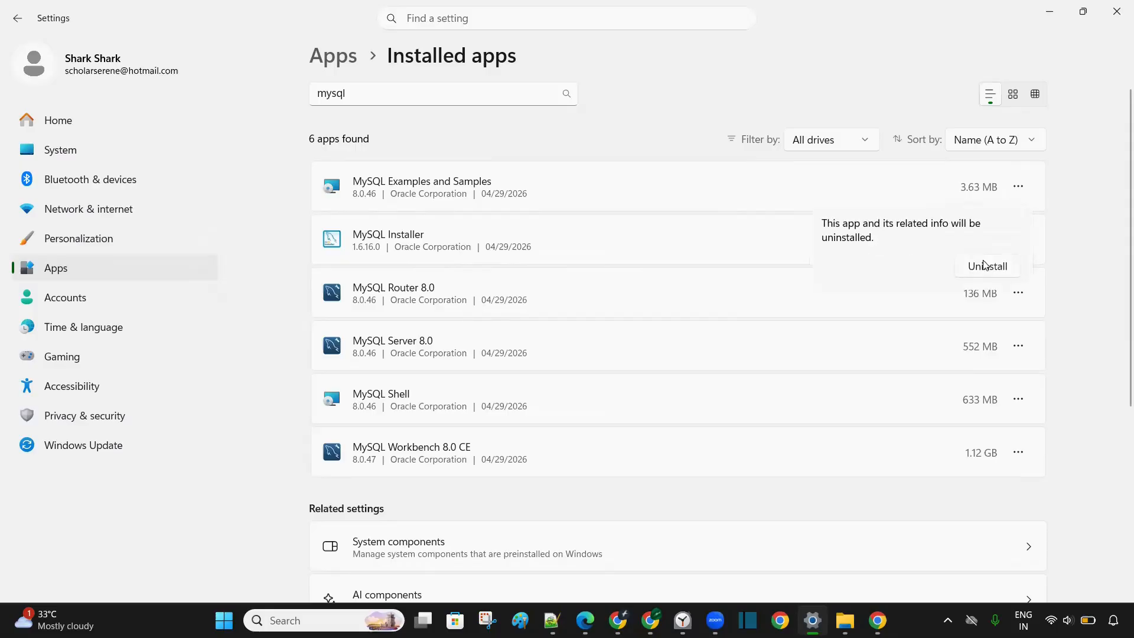
left_click(994, 266)
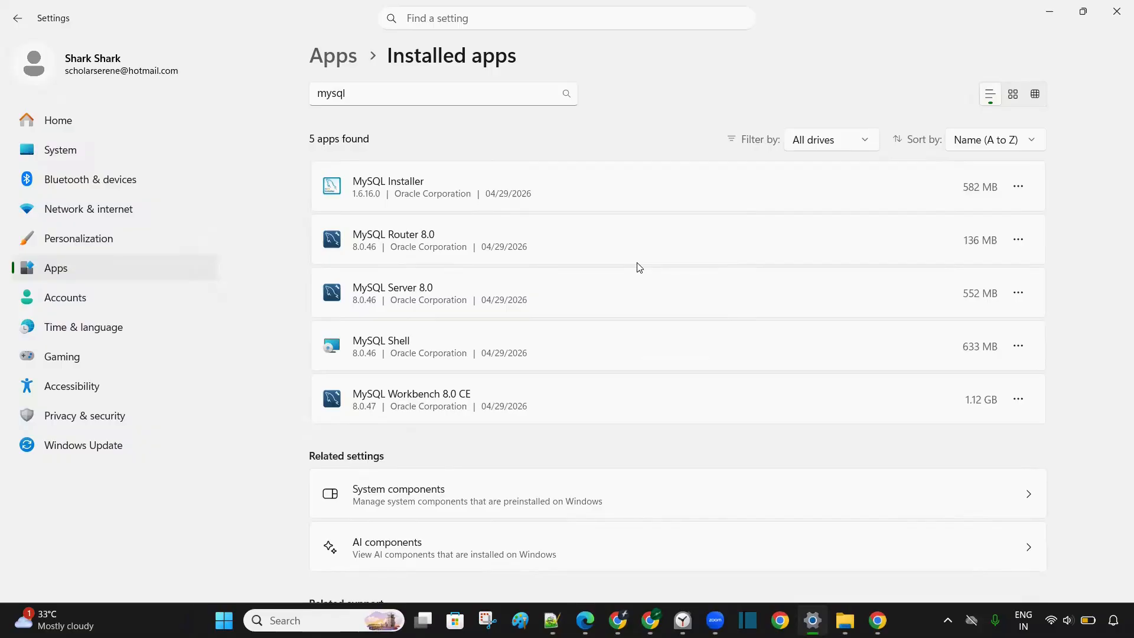
left_click(1017, 400)
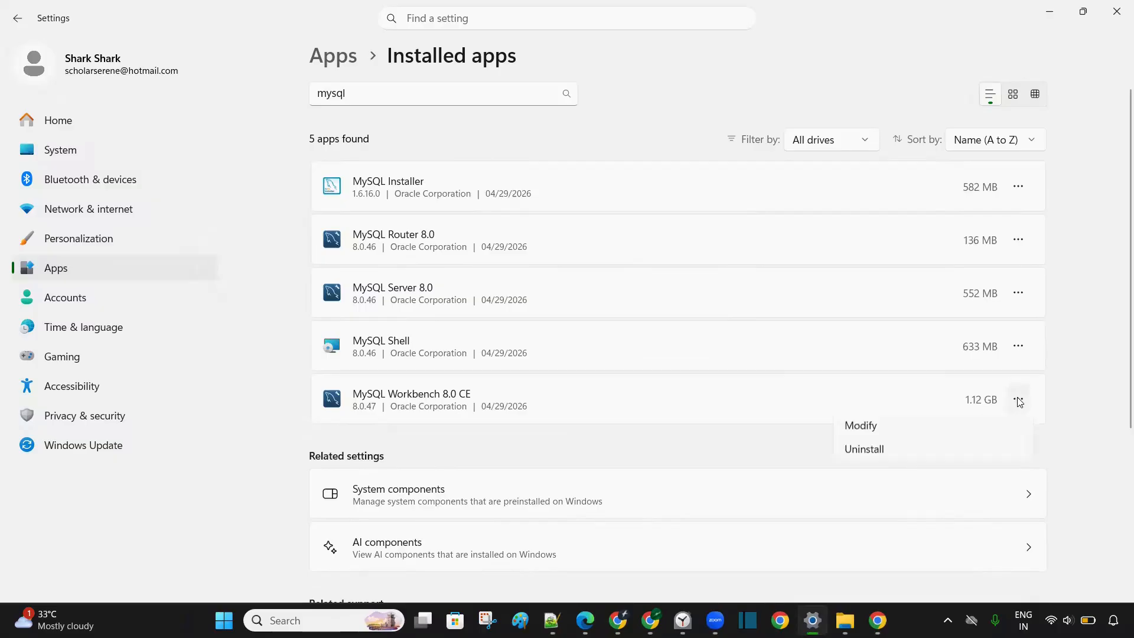
left_click(864, 454)
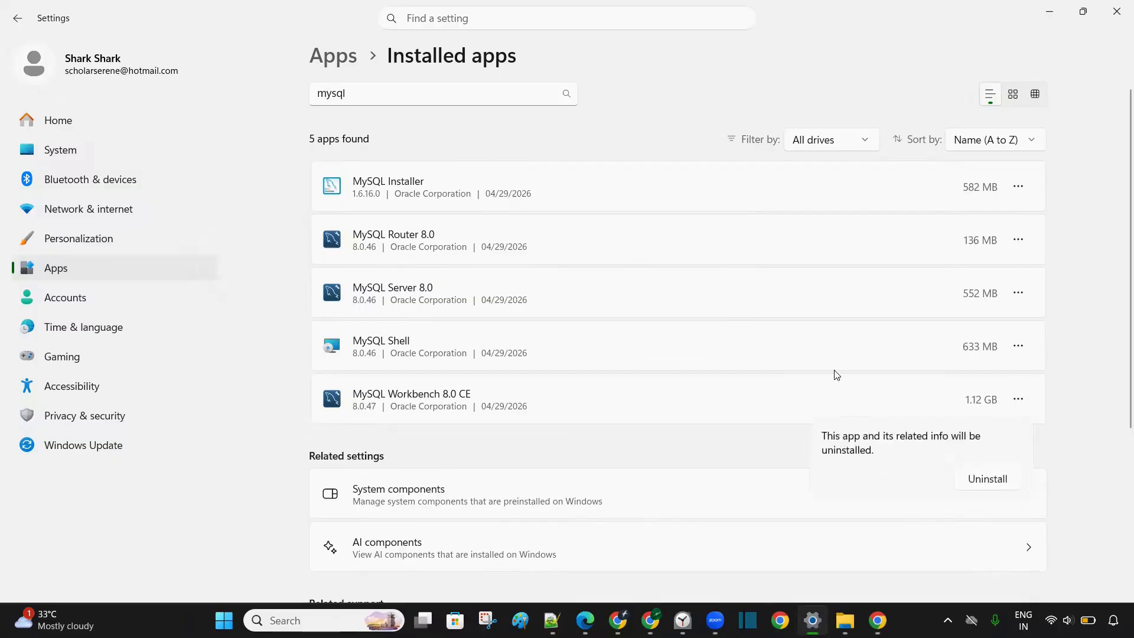
left_click(992, 481)
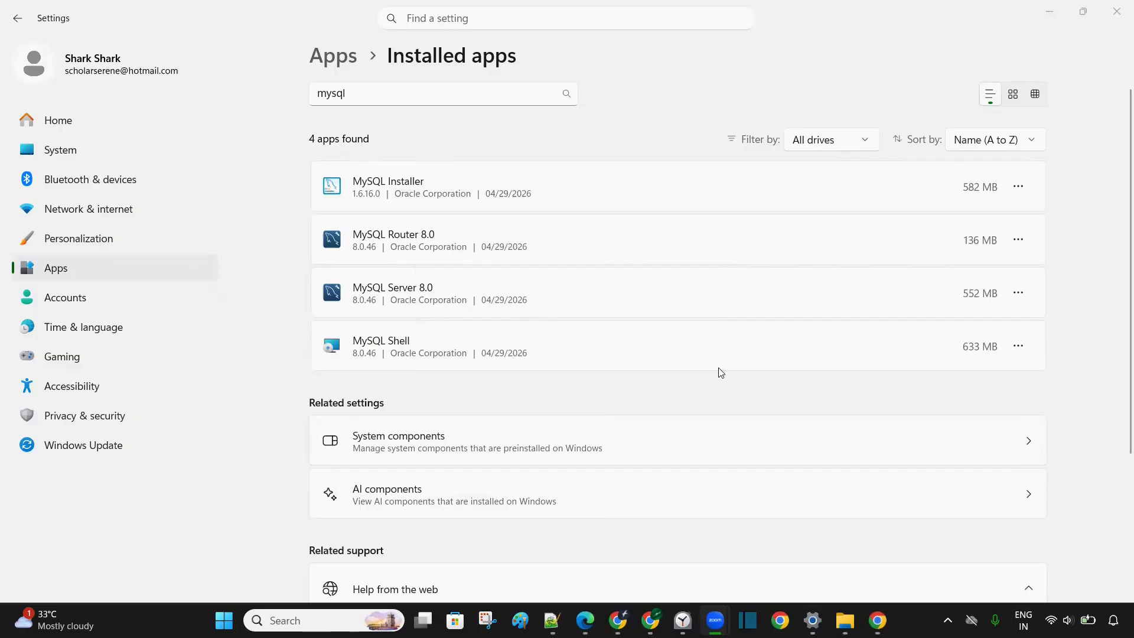
Uninstall MySQL Shell and MySQL Router 8.0 from the filtered list of installed apps.
left_click(1019, 346)
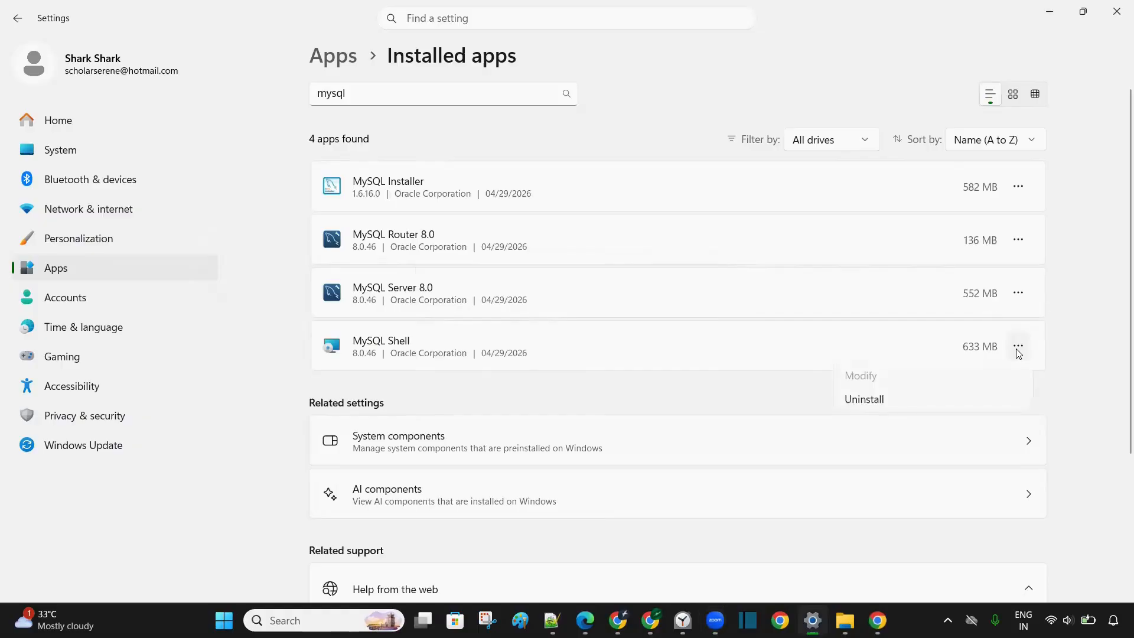
left_click(886, 403)
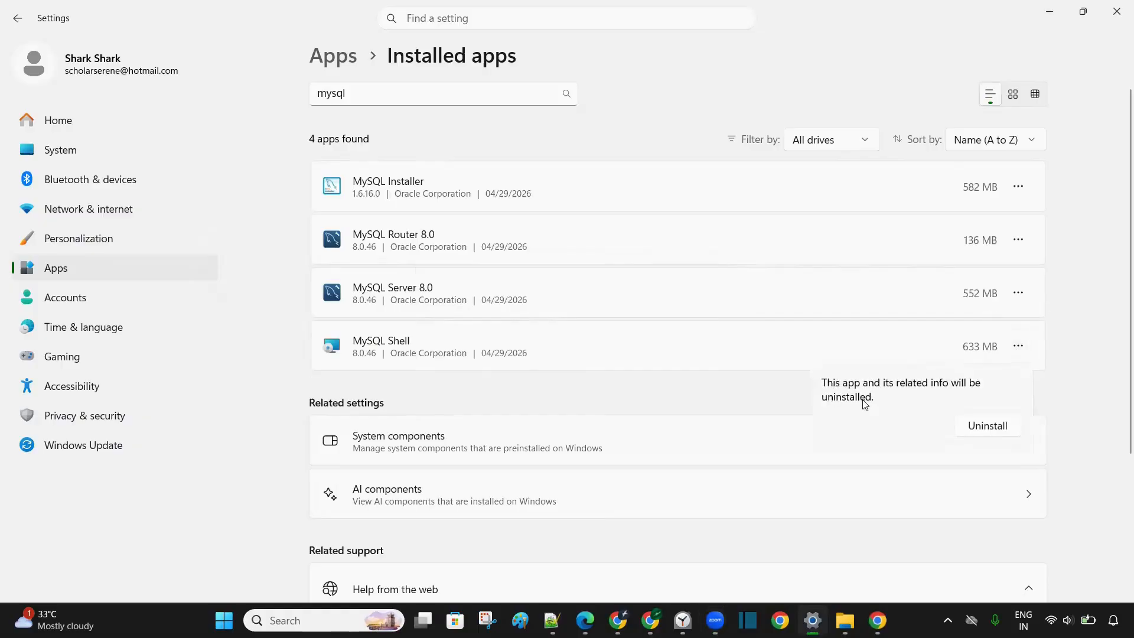
left_click(988, 427)
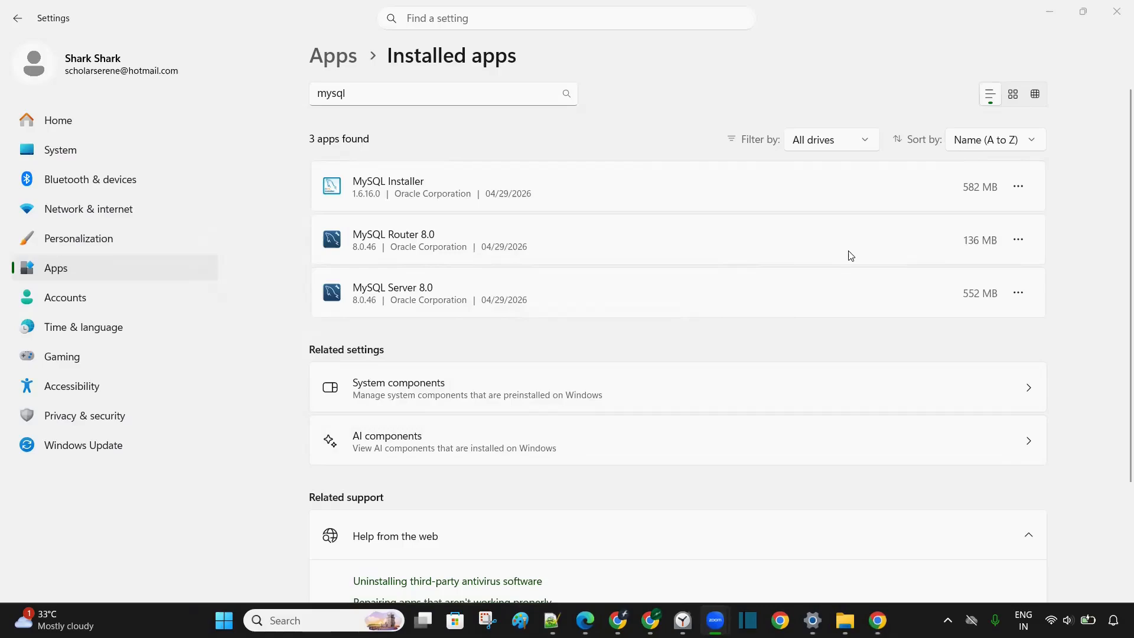
left_click(1020, 245)
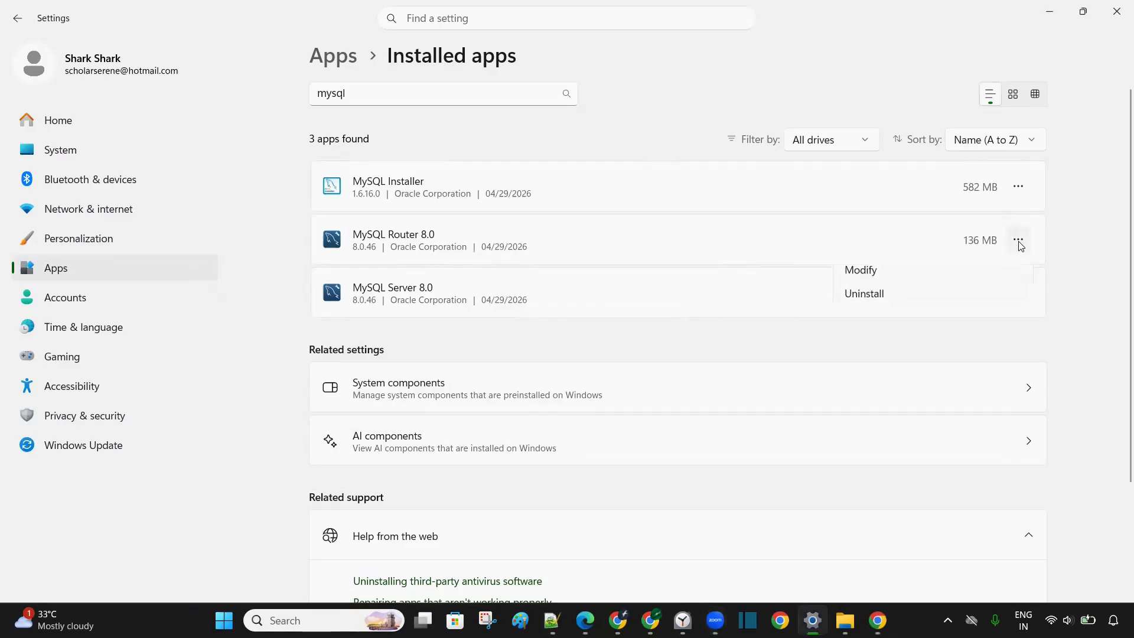
left_click(897, 296)
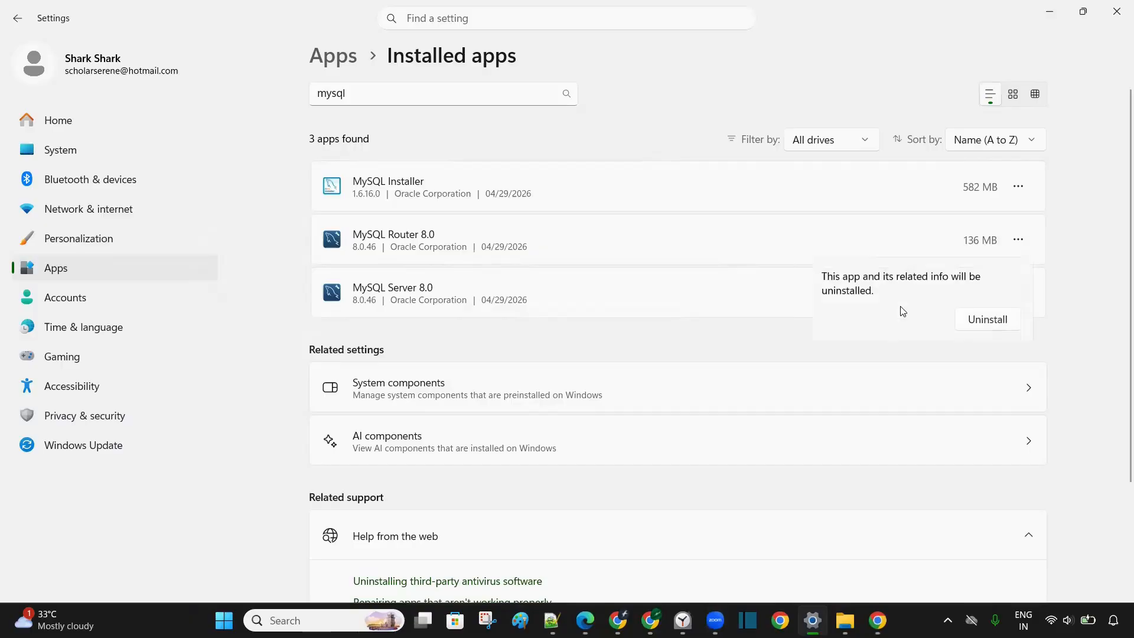
left_click(1007, 319)
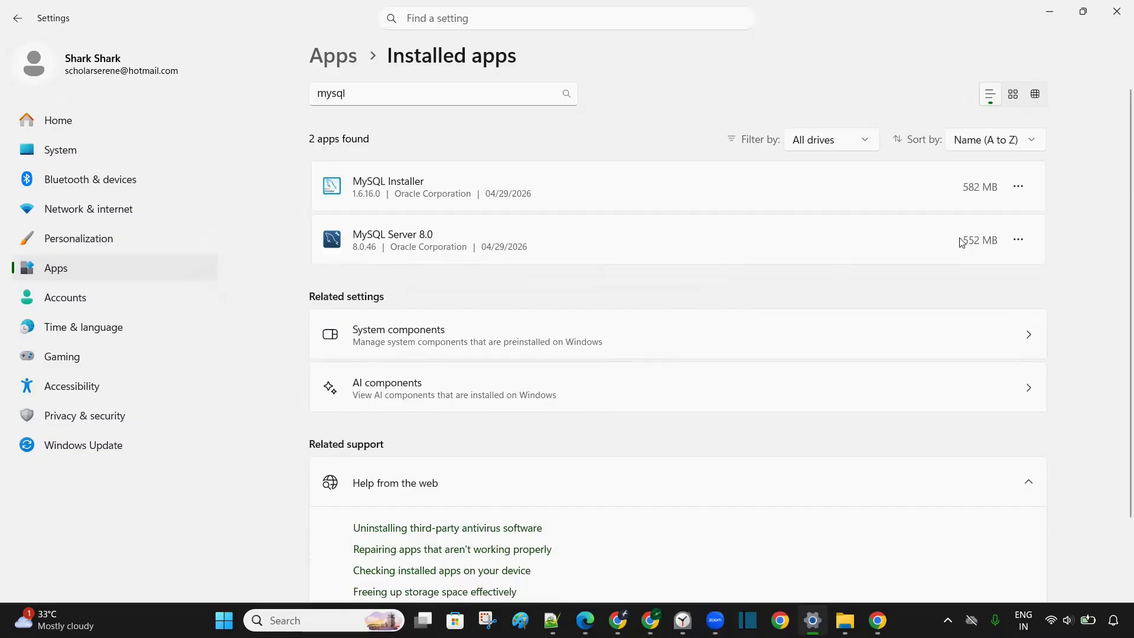
Uninstall MySQL Server 8.0 and MySQL Installer from the filtered list of installed apps.
left_click(1026, 244)
left_click(890, 297)
left_click(987, 322)
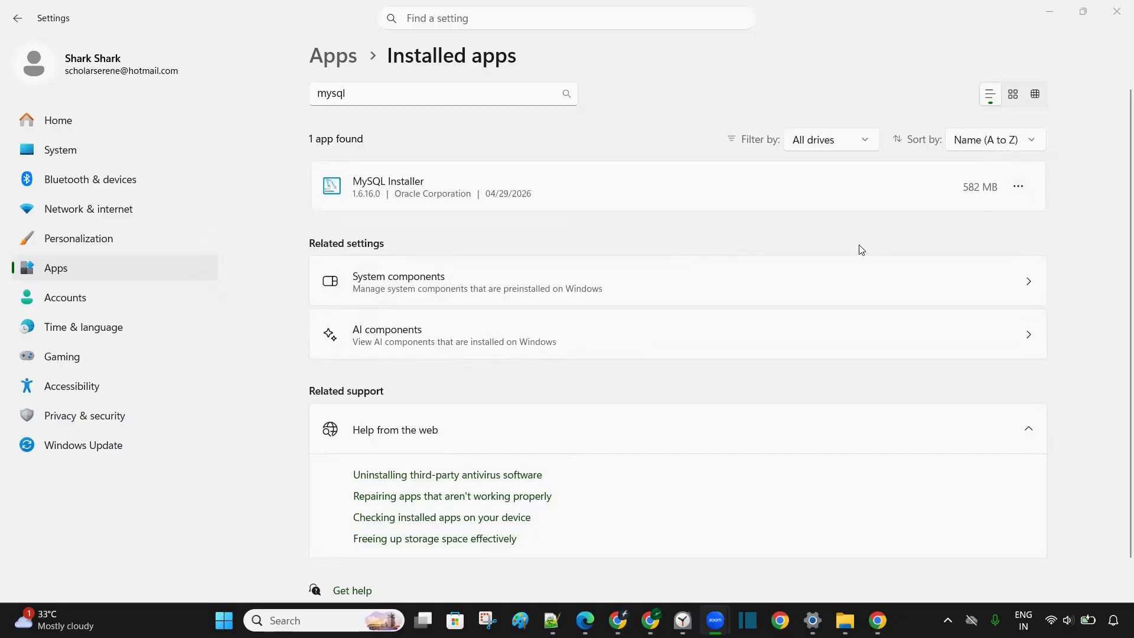
left_click(1018, 186)
left_click(893, 243)
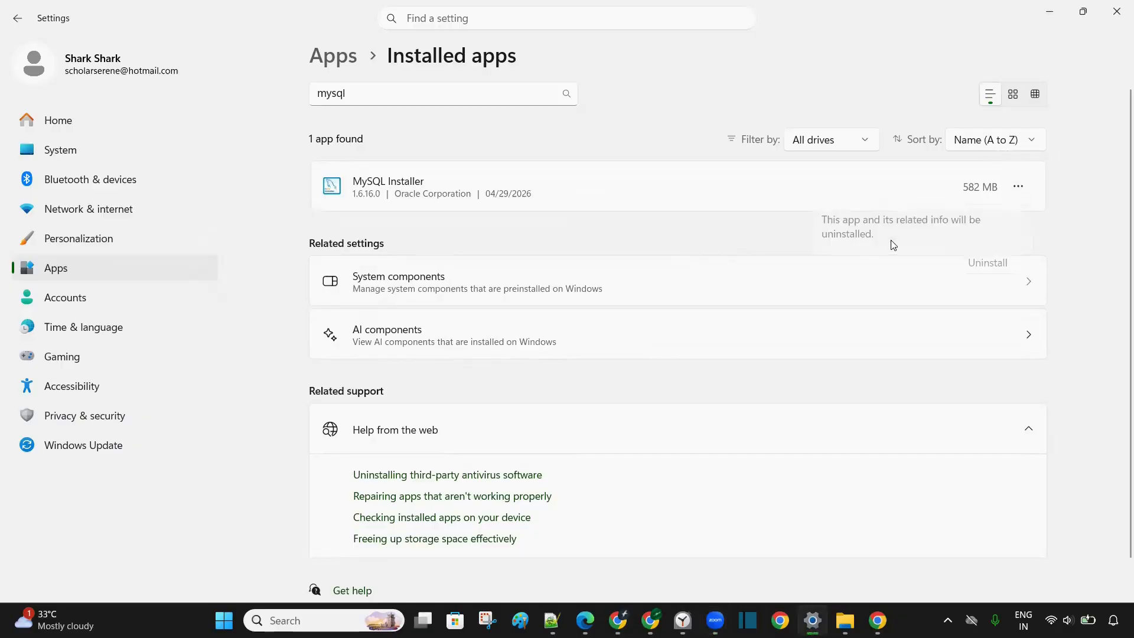
left_click(1003, 263)
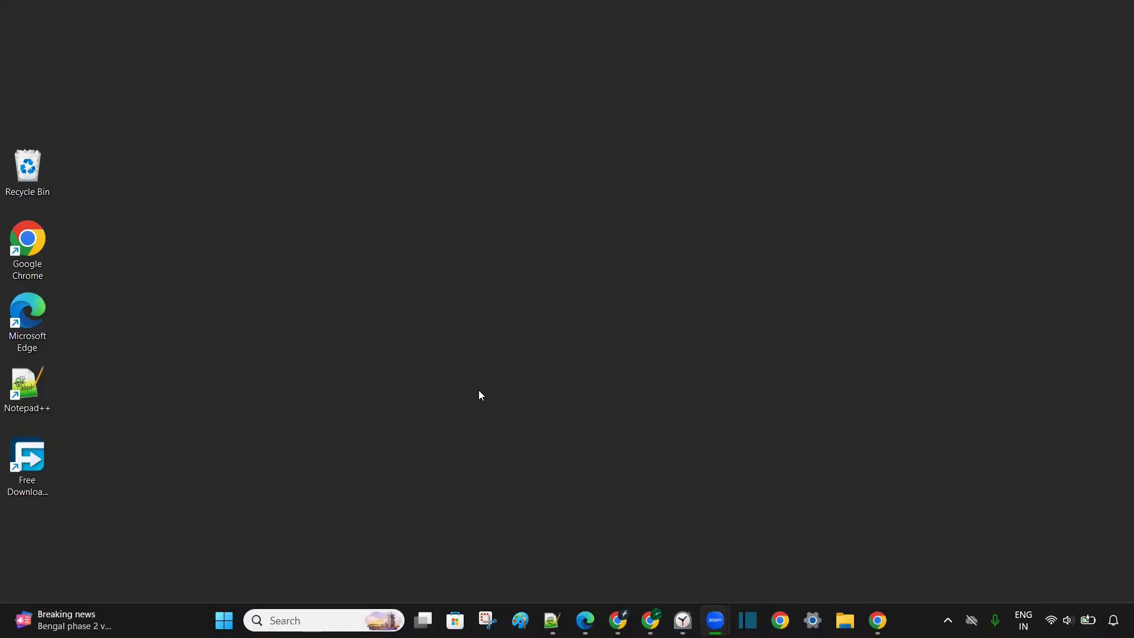
Open the Programs and Features window of the Control Panel by running appwiz.cpl.
key("super+r")
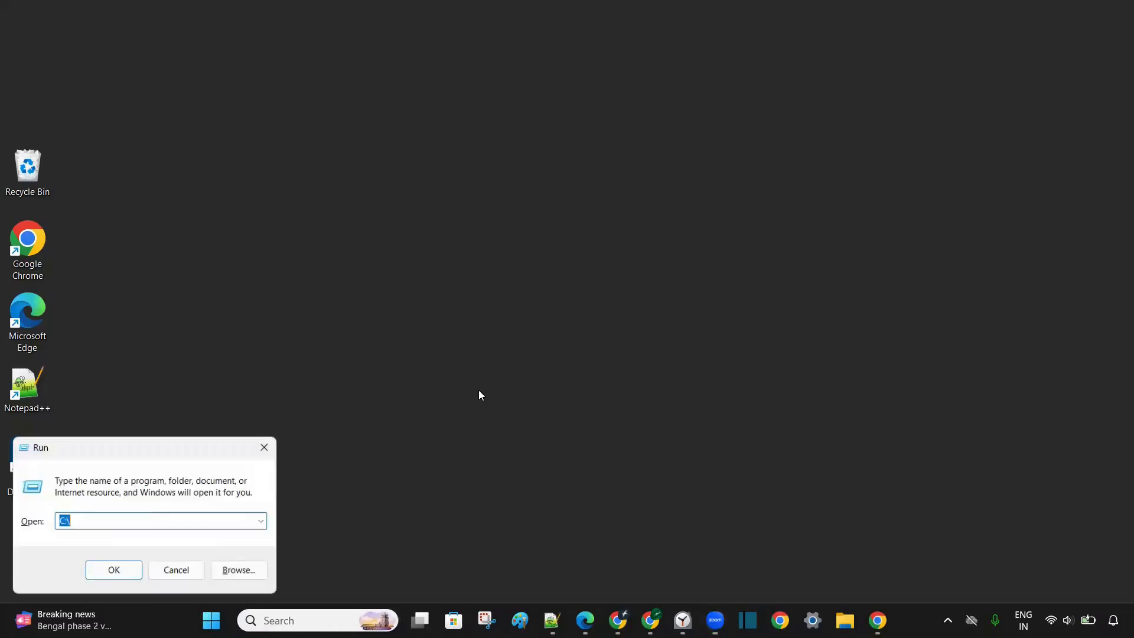
key("Down")
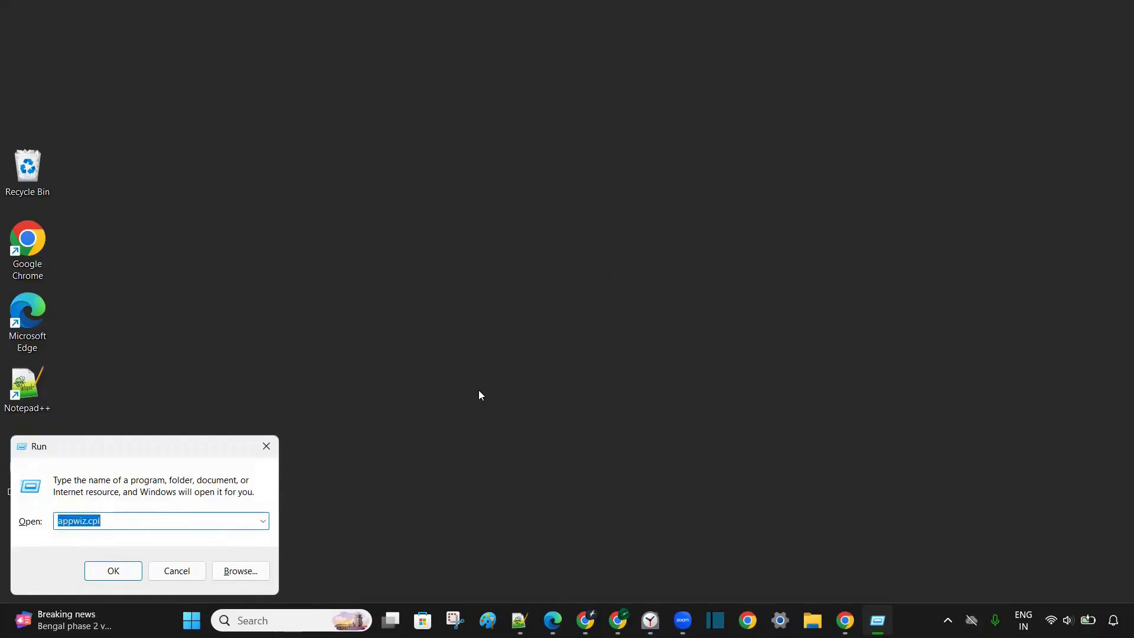
key("Return")
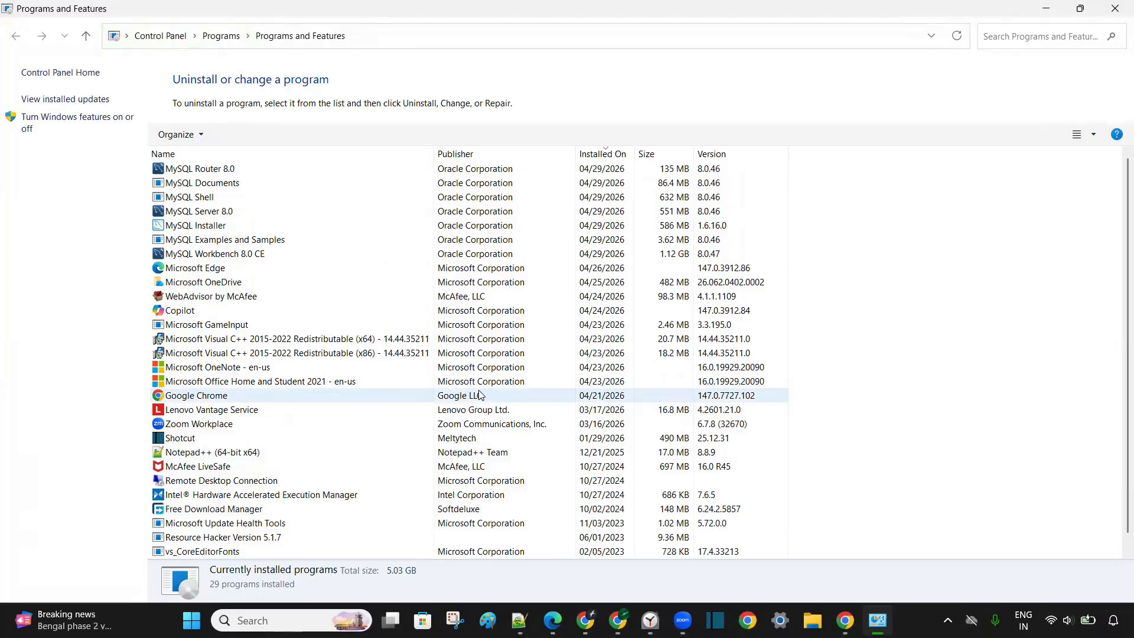
Uninstall MySQL Documents from the Programs and Features list and confirm its removal.
left_click(228, 170)
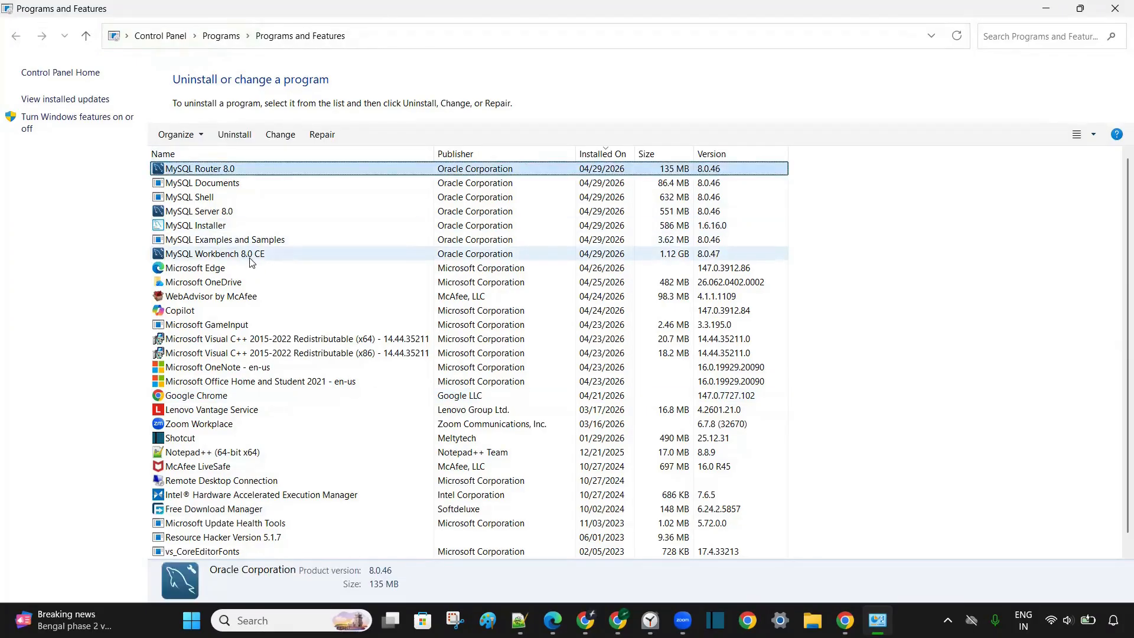
left_click(276, 183)
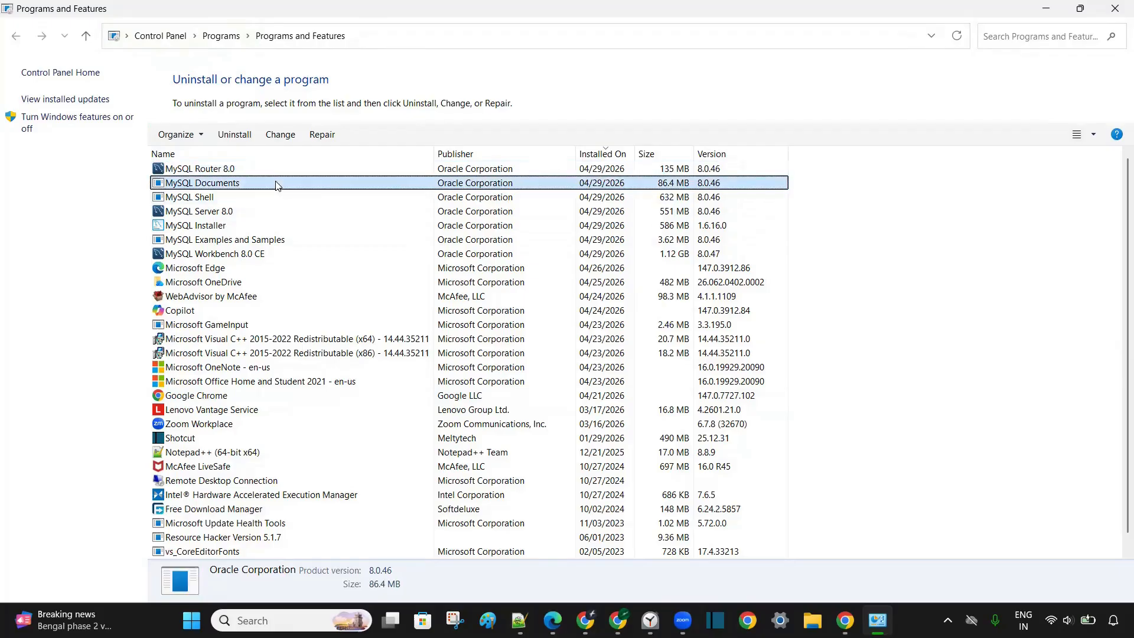
left_click(235, 135)
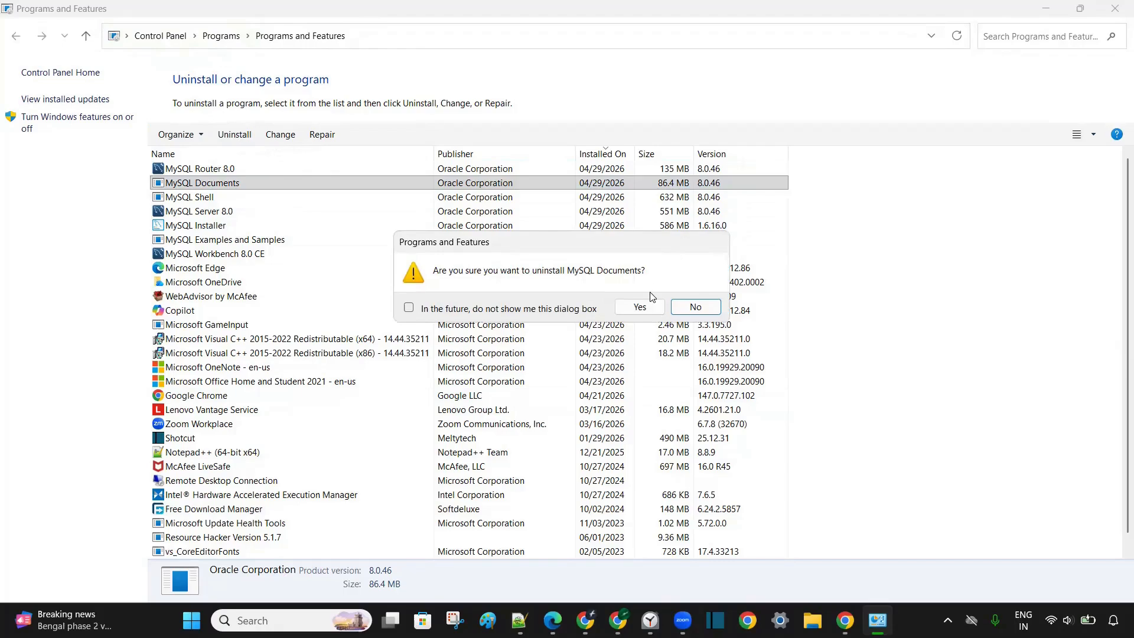
left_click(635, 306)
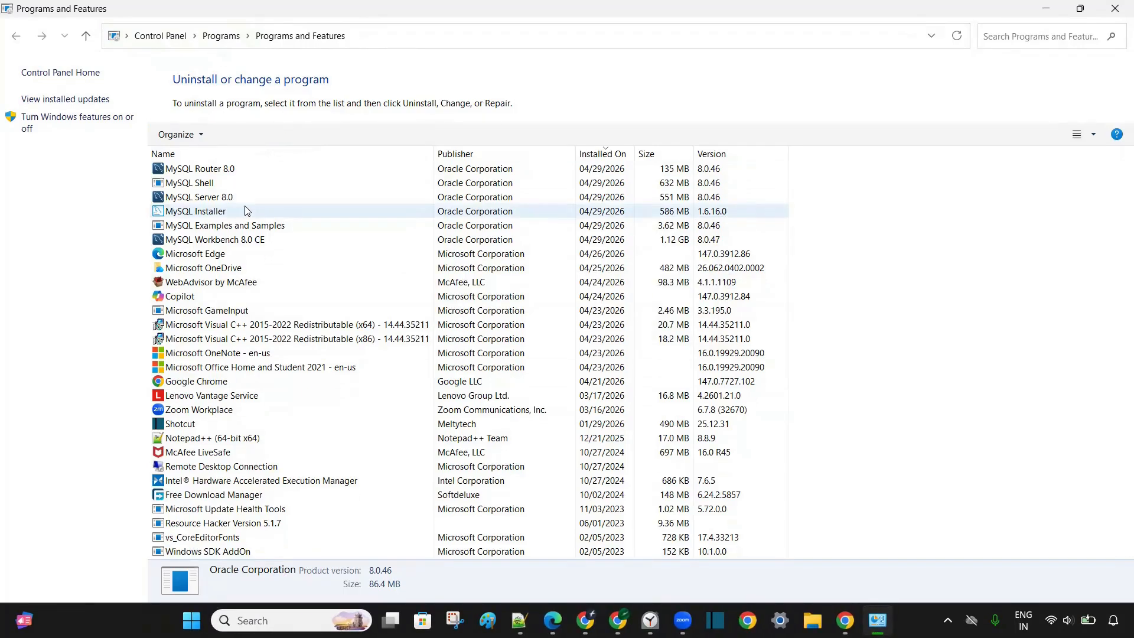
Uninstall MySQL Examples and Samples and MySQL Router 8.0 from the program list, confirming each removal.
left_click(285, 227)
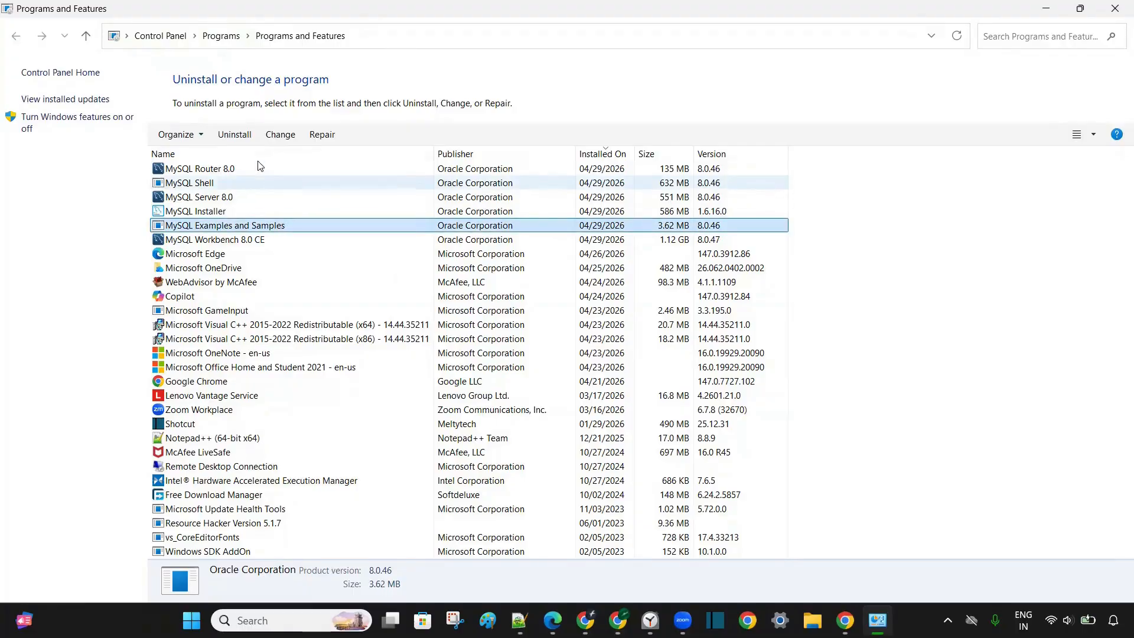
left_click(233, 136)
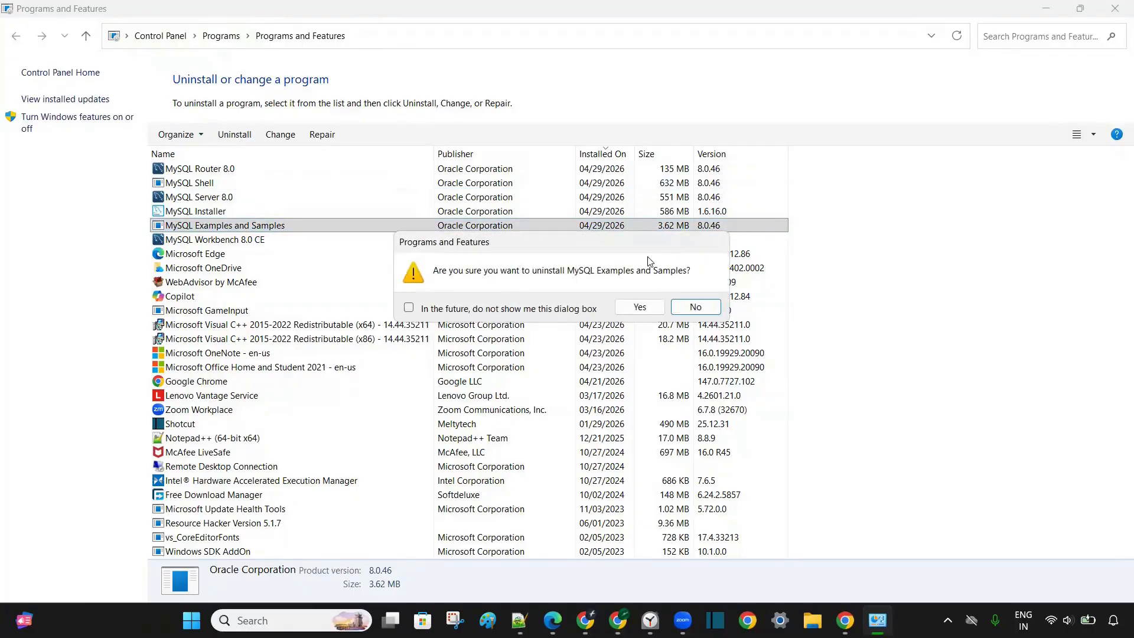
left_click(640, 307)
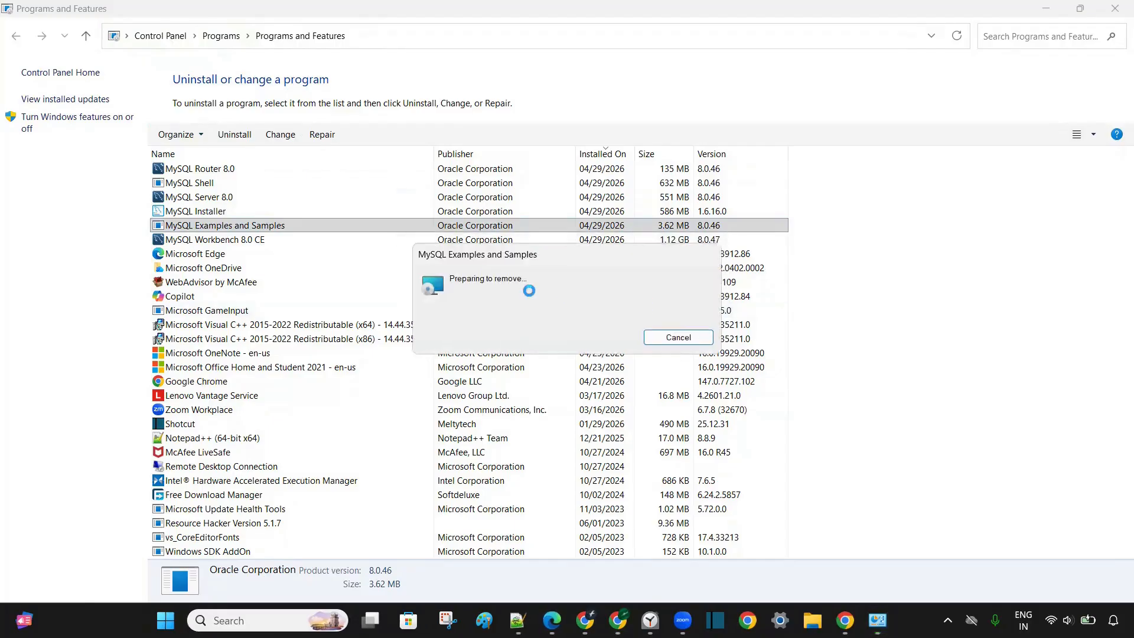
left_click(215, 171)
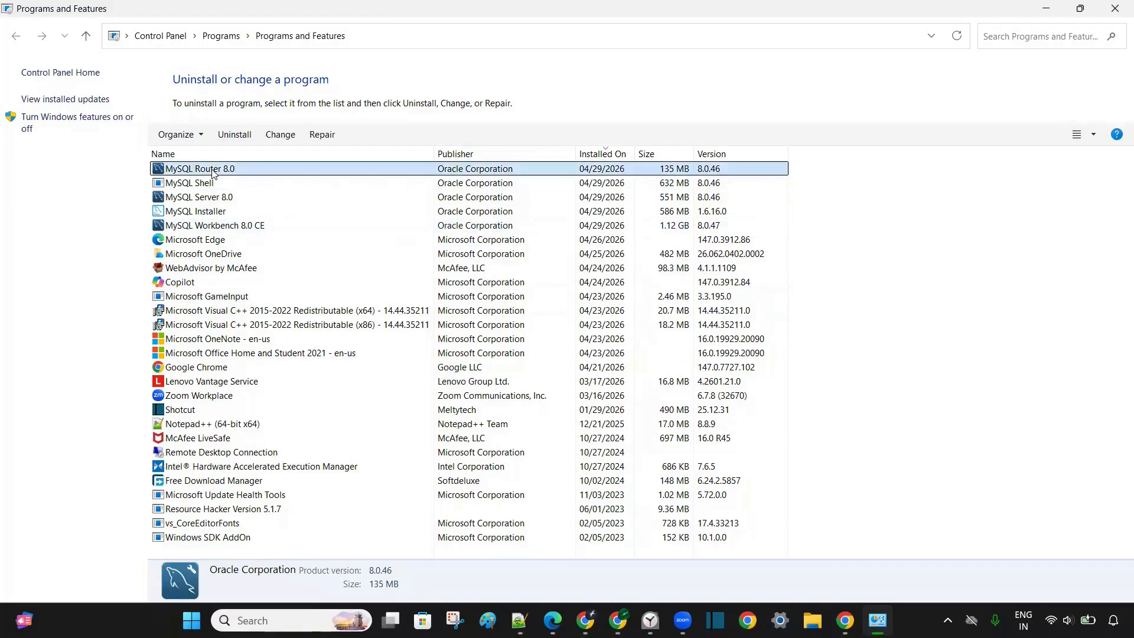
left_click(241, 136)
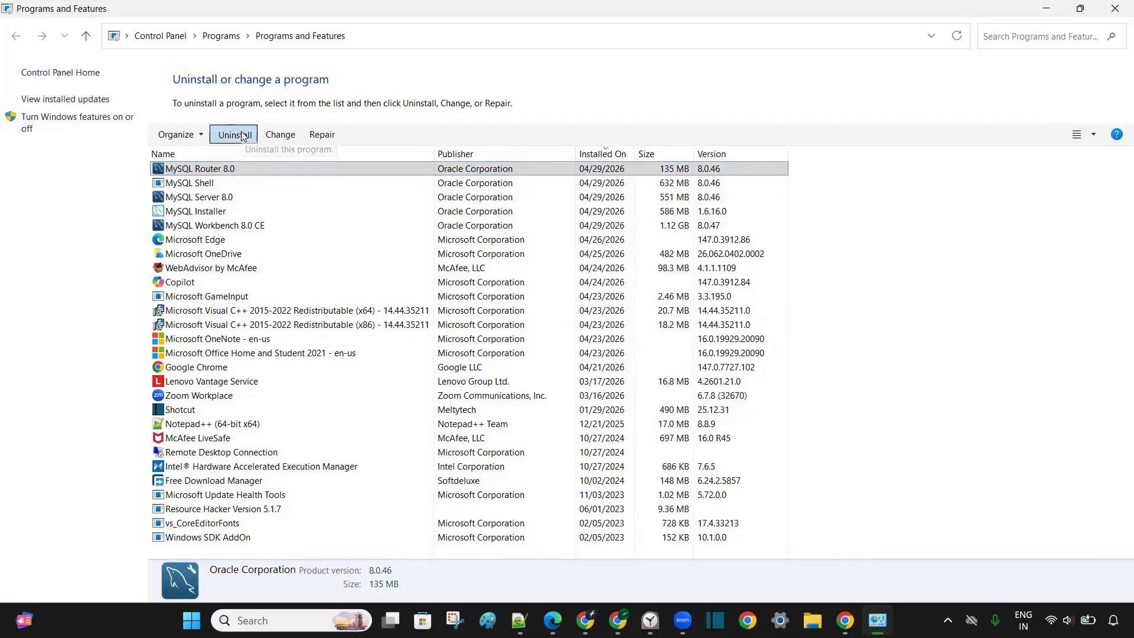
left_click(646, 309)
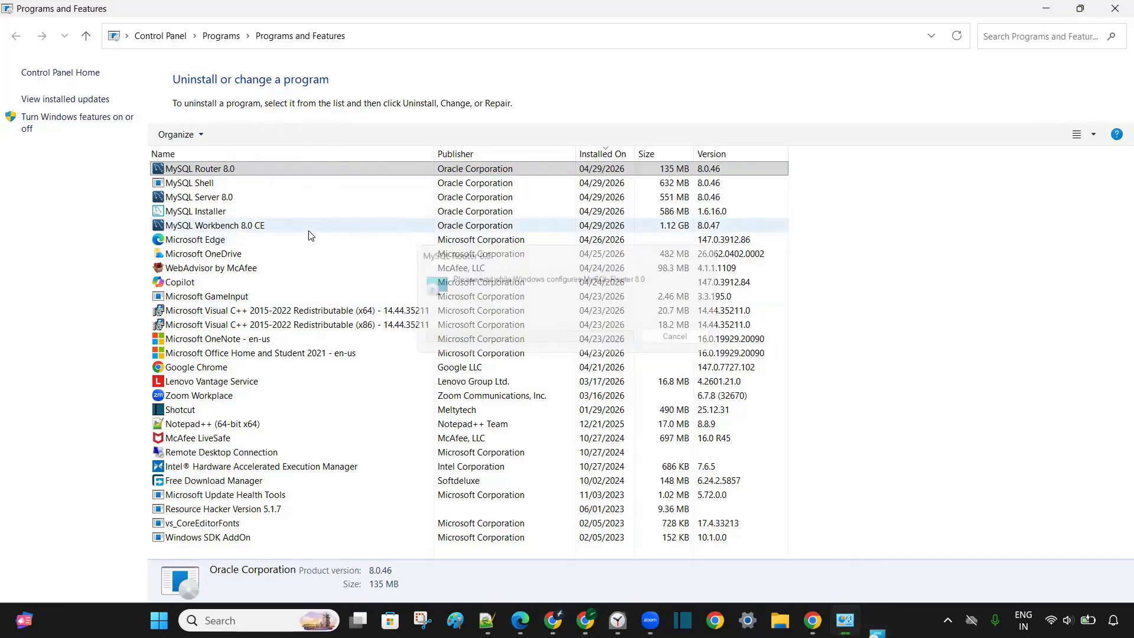
Uninstall MySQL Shell from the program list and confirm its removal.
left_click(197, 172)
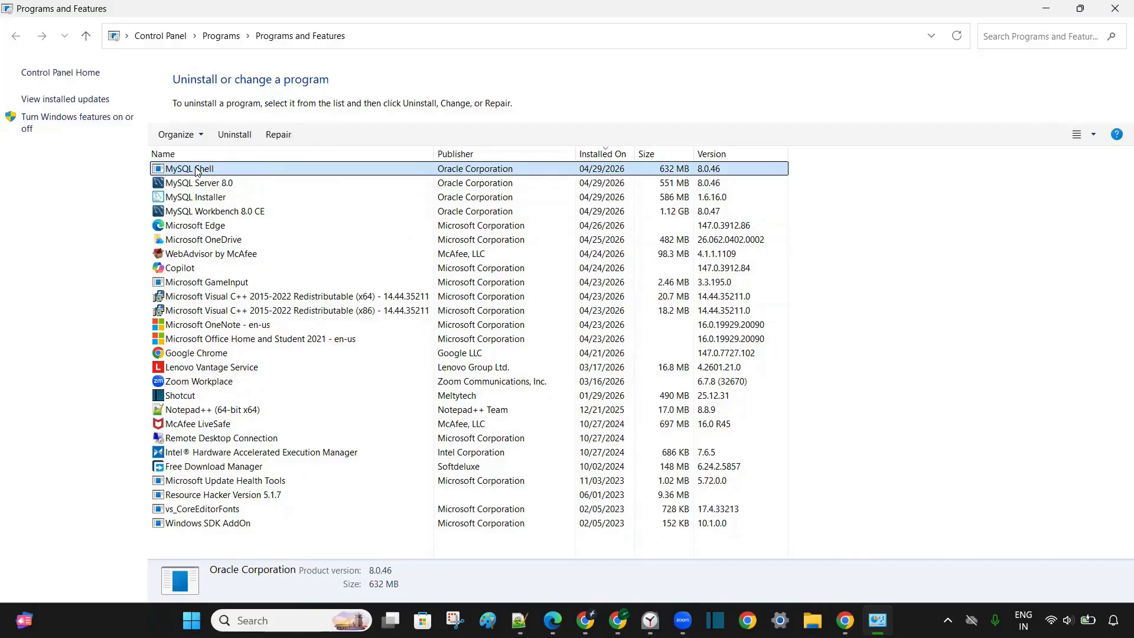
left_click(235, 134)
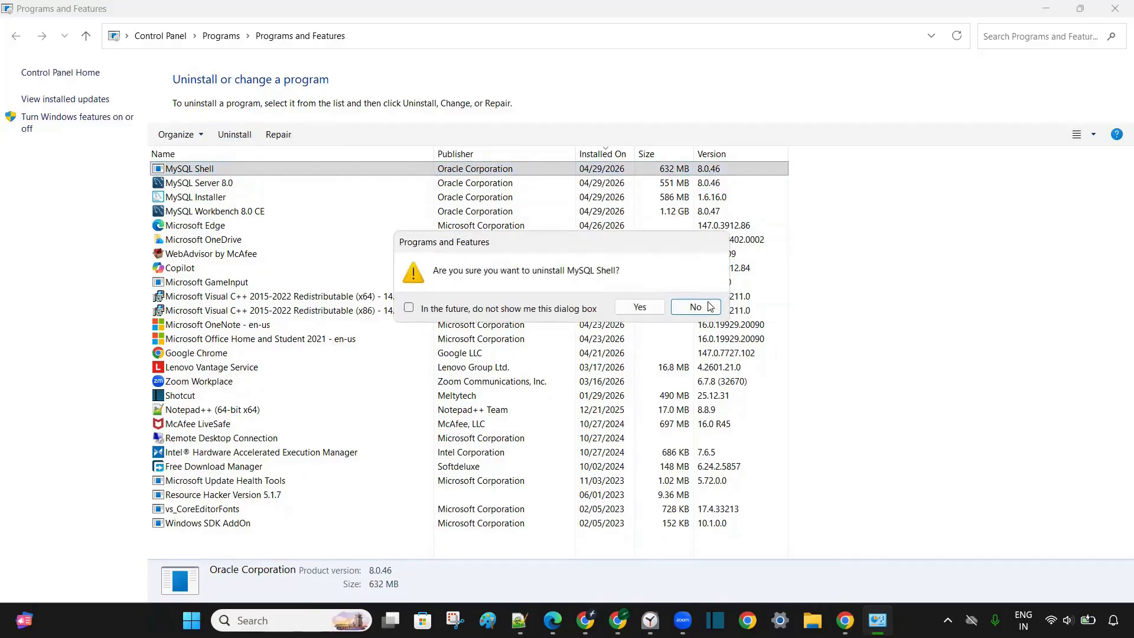
left_click(637, 308)
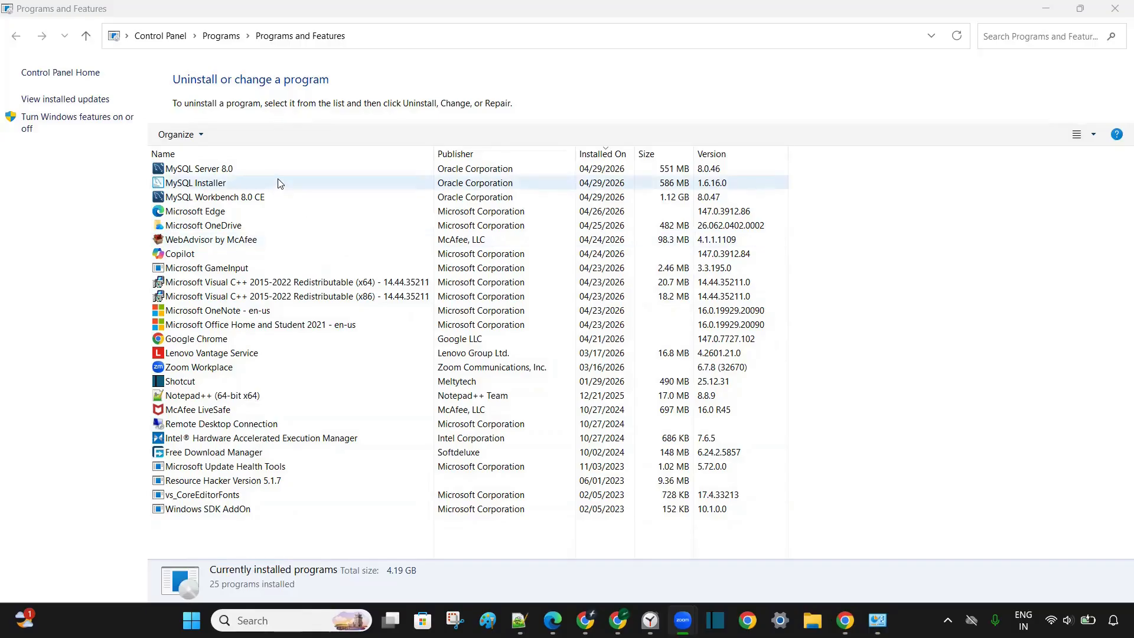
Uninstall MySQL Workbench 8.0 CE and MySQL Server 8.0 from the program list, confirming each removal.
left_click(263, 198)
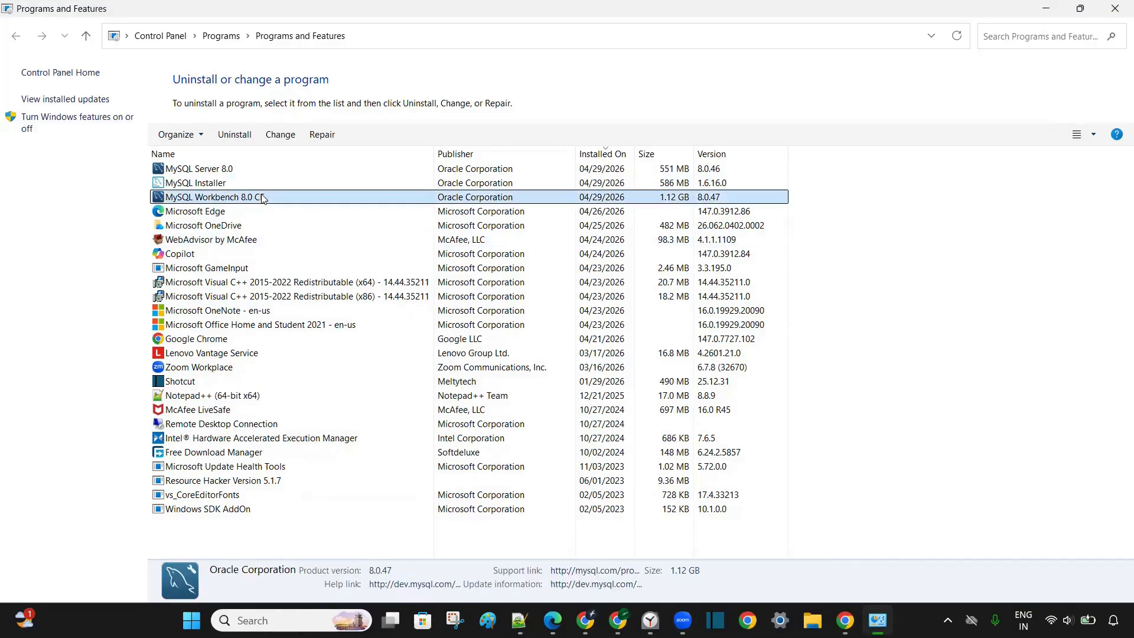
left_click(238, 136)
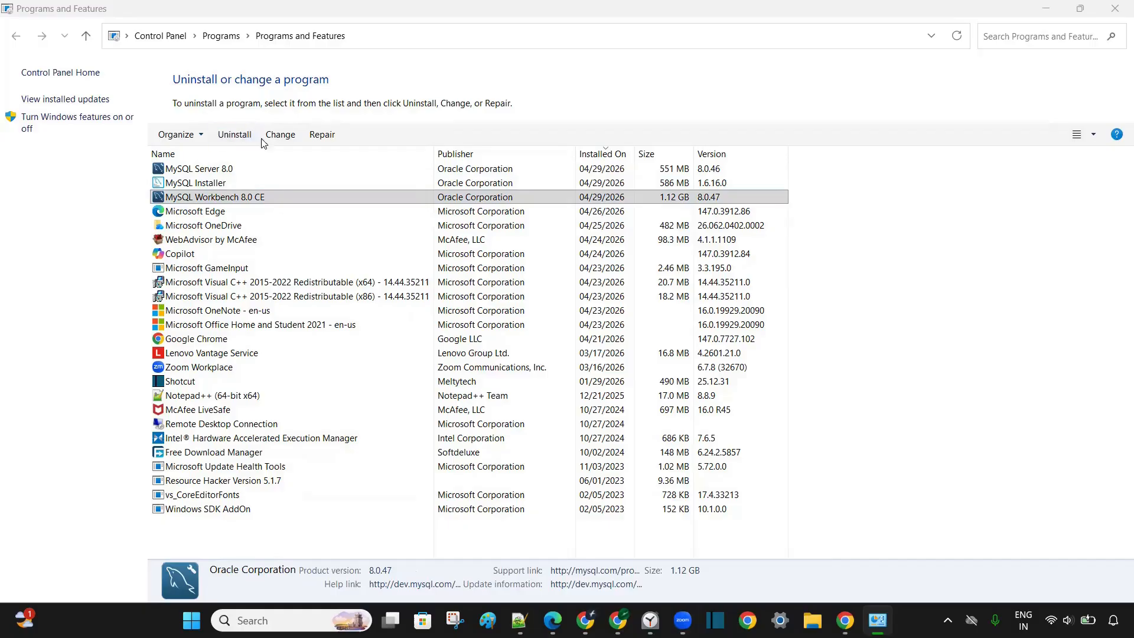
left_click(639, 306)
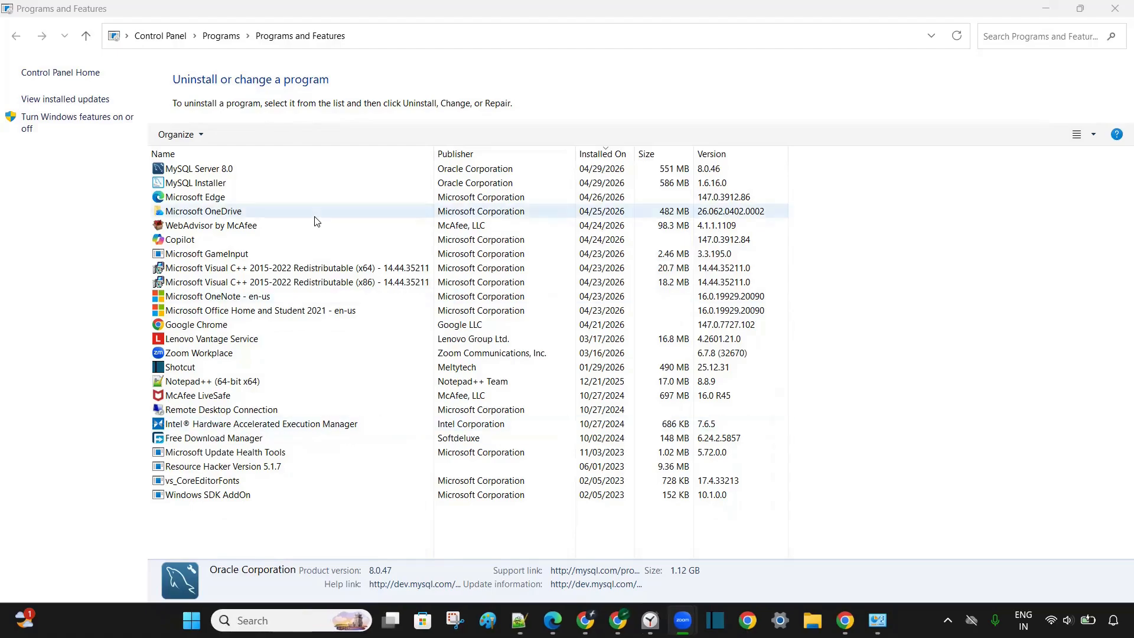
left_click(227, 171)
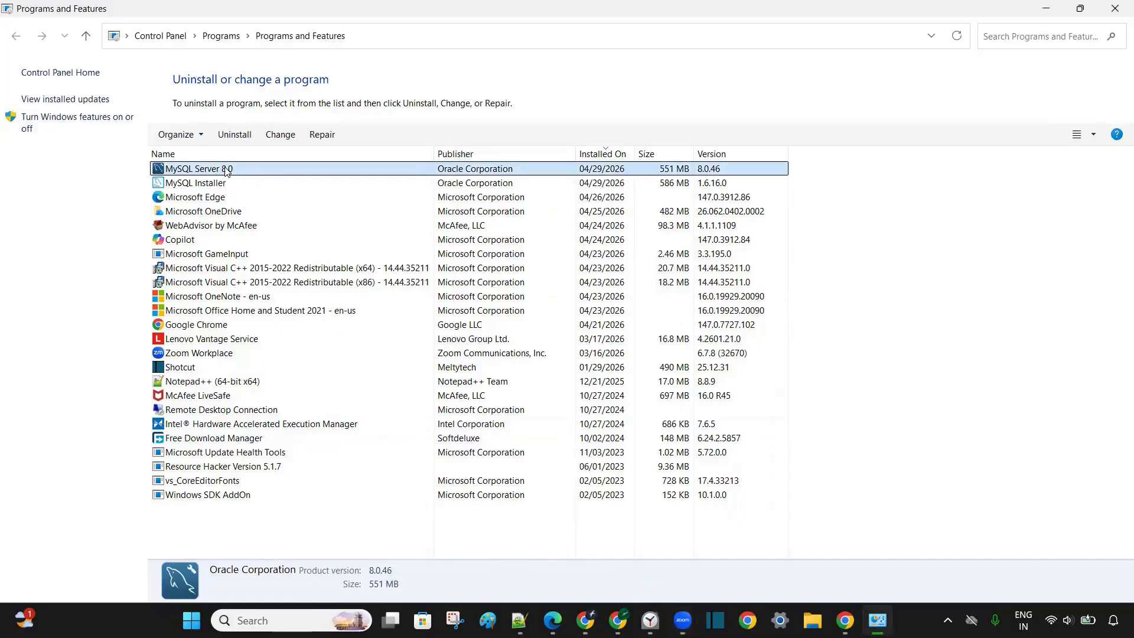
left_click(239, 138)
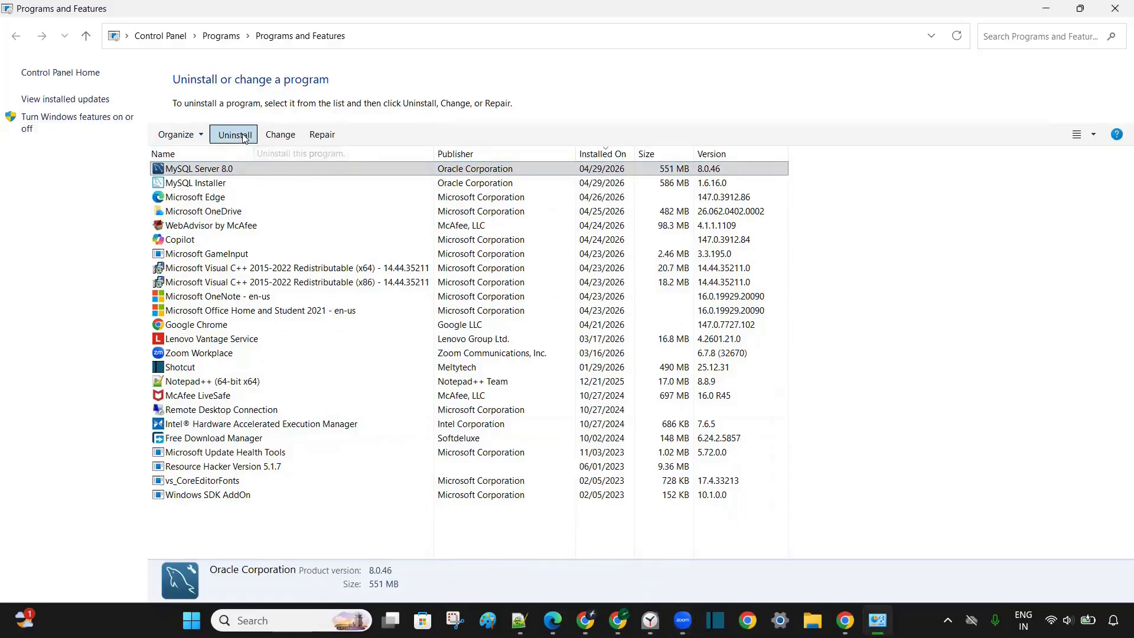
left_click(640, 307)
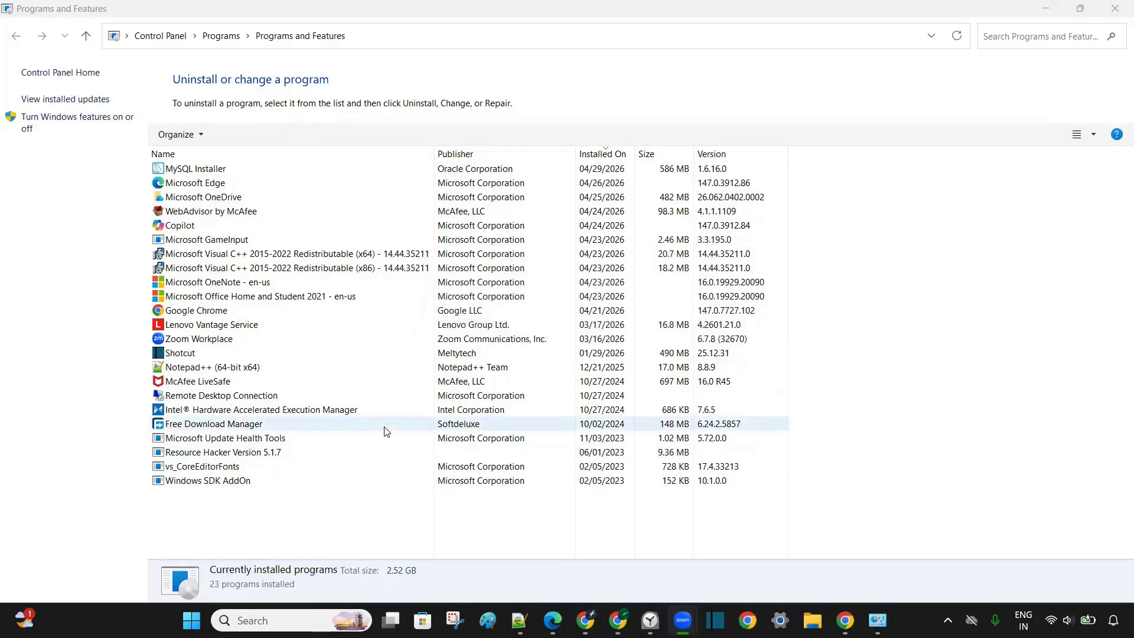
Uninstall MySQL Installer from the program list, confirm its removal, and close Programs and Features.
left_click(247, 171)
left_click(230, 140)
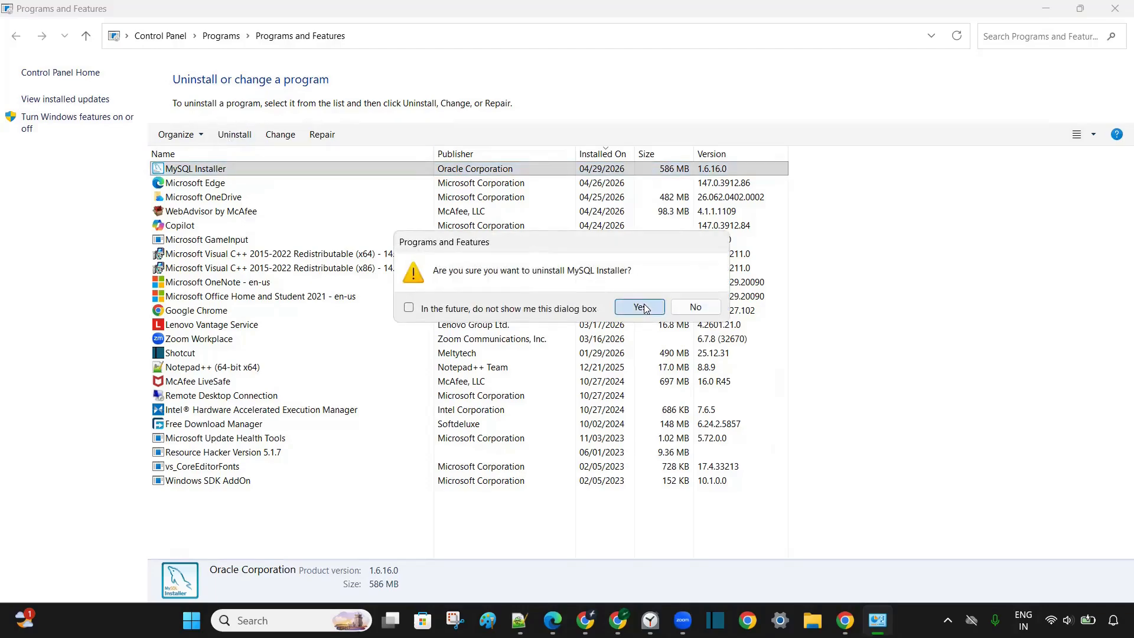
left_click(642, 306)
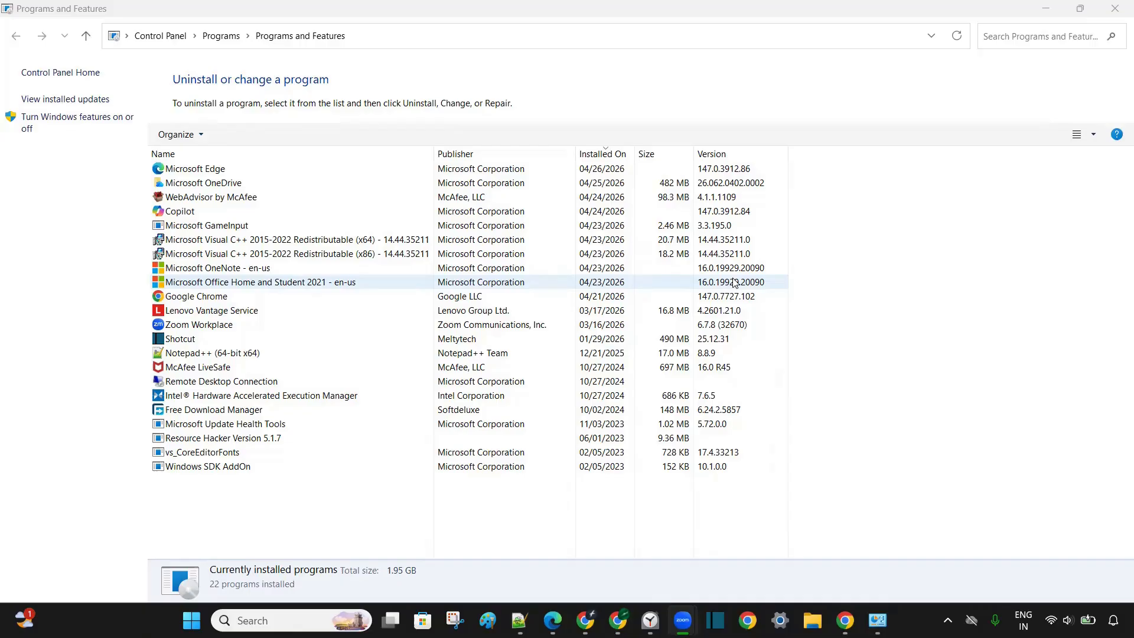
key("alt+F4")
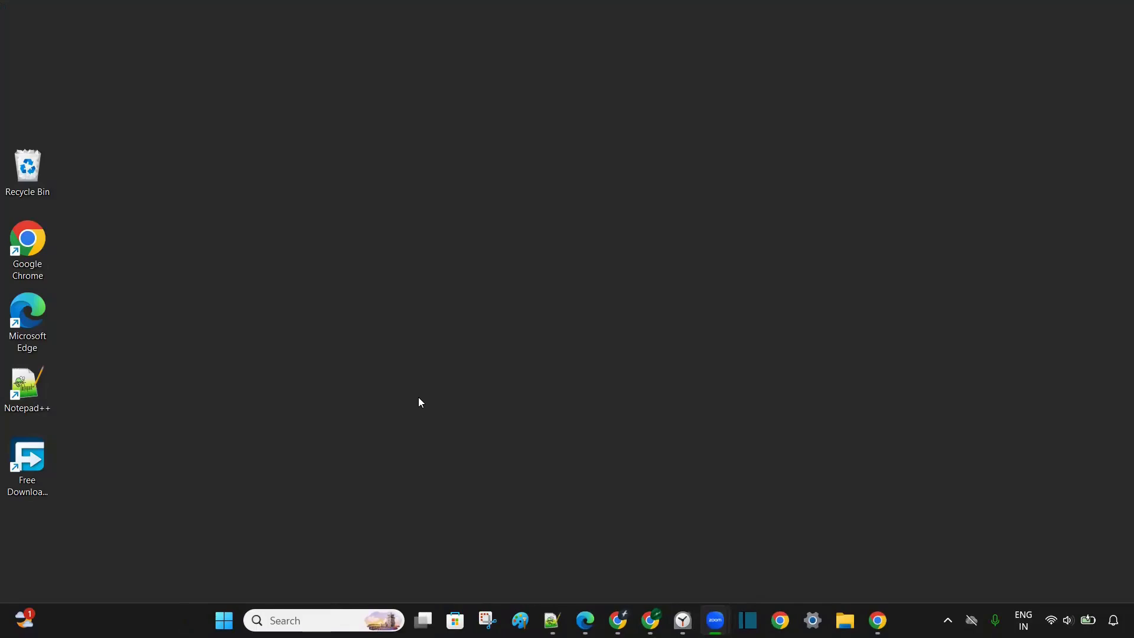
Run sysdm.cpl and open the Environment Variables from the advanced system properties.
key("super+r")
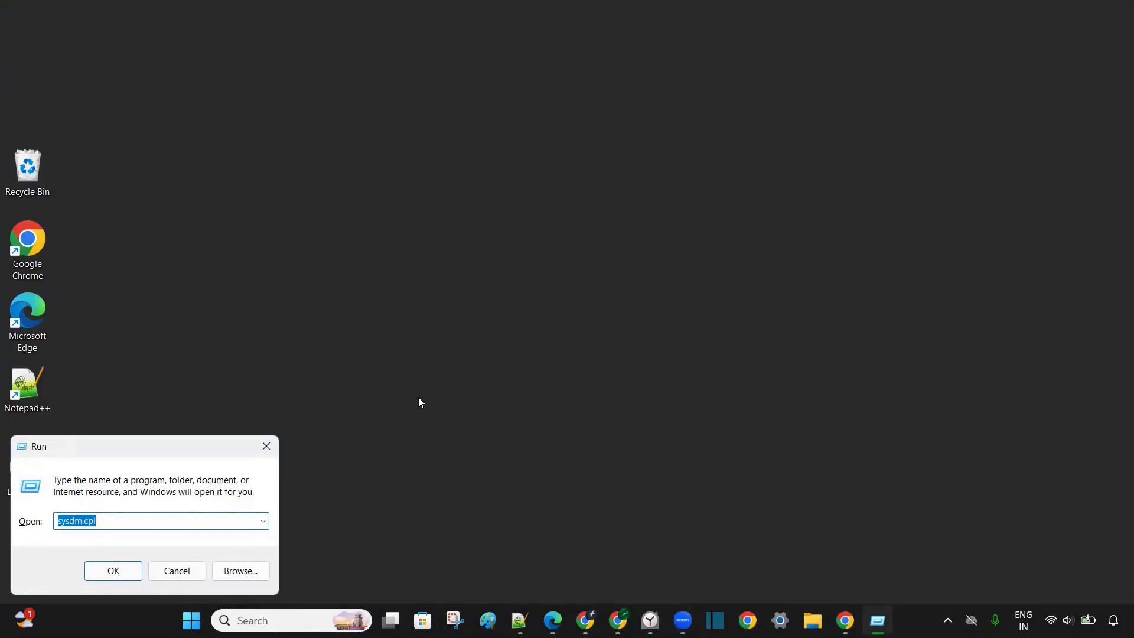
key("Return")
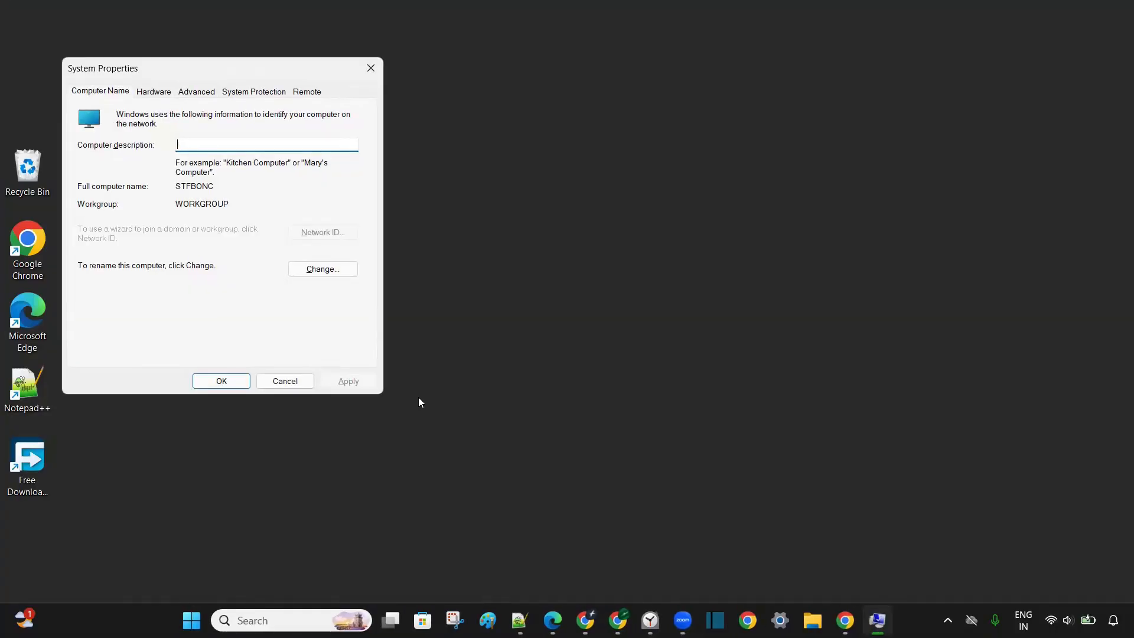
left_click_drag(182, 69, 504, 98)
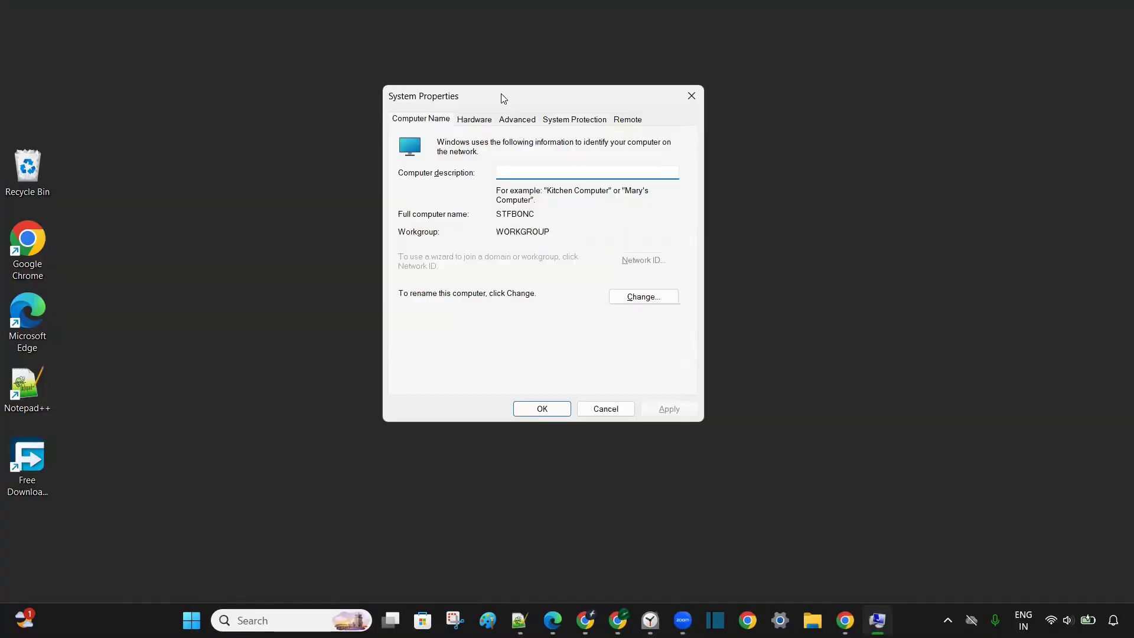
left_click(521, 122)
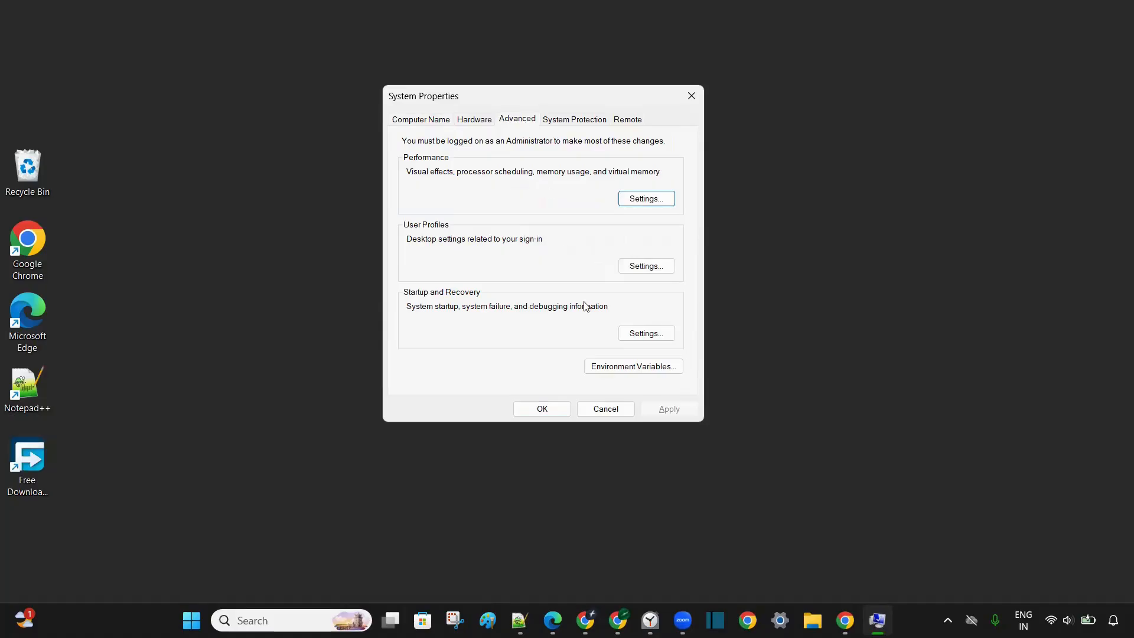
left_click(646, 370)
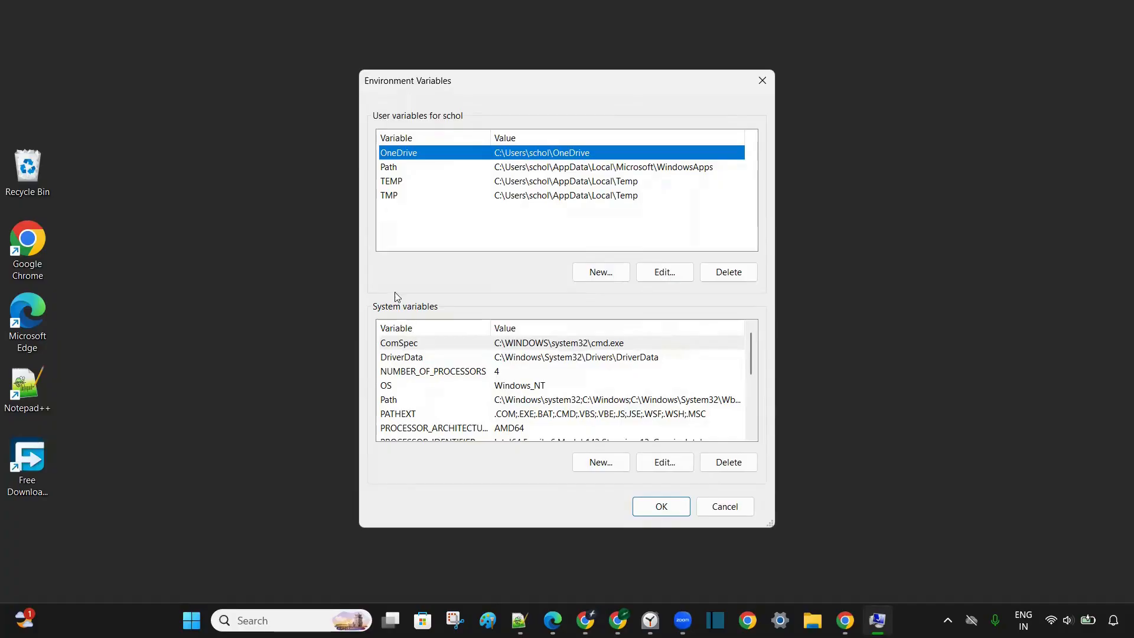
Delete the C:\Program Files\MySQL\MySQL Server 8.0\bin entry from the system Path variable and save the changes.
left_click(605, 400)
left_click(675, 467)
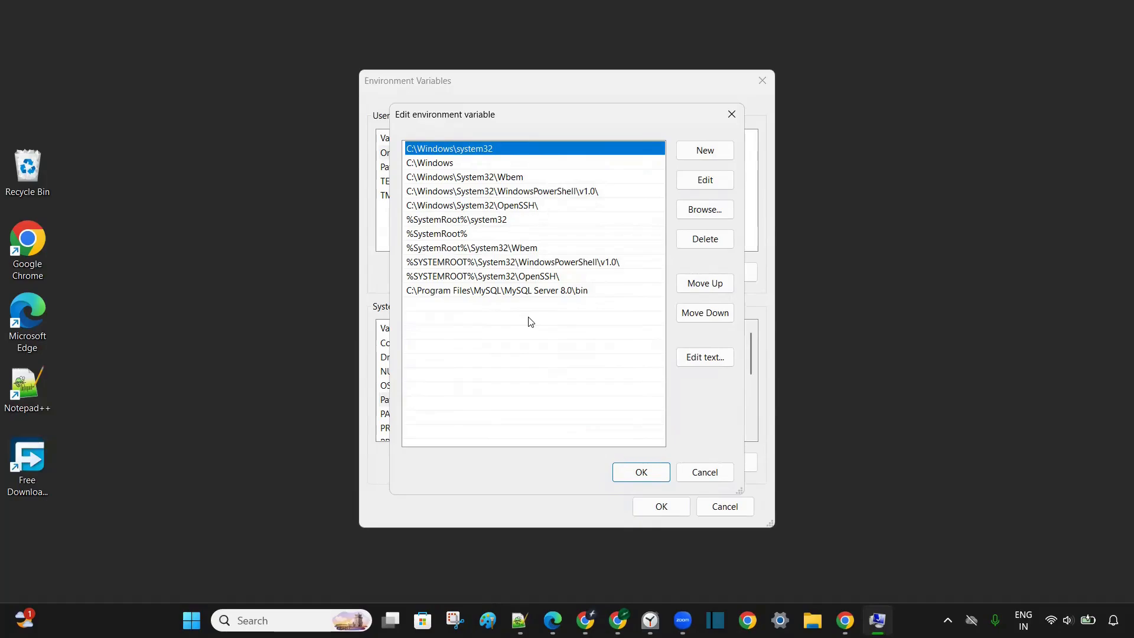
left_click(600, 291)
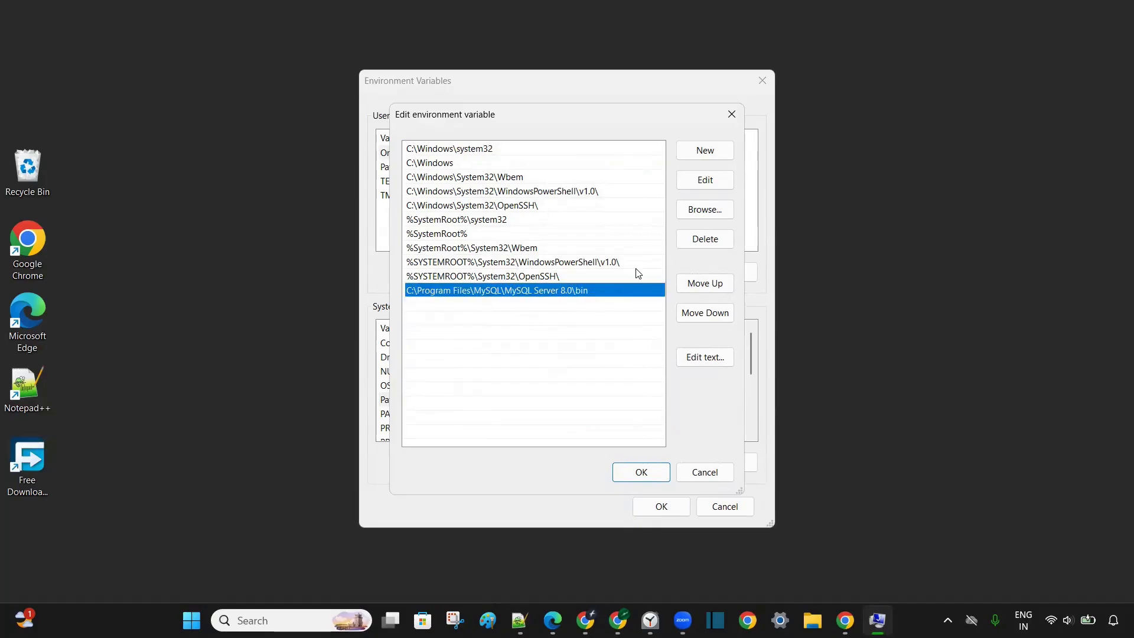
left_click(715, 241)
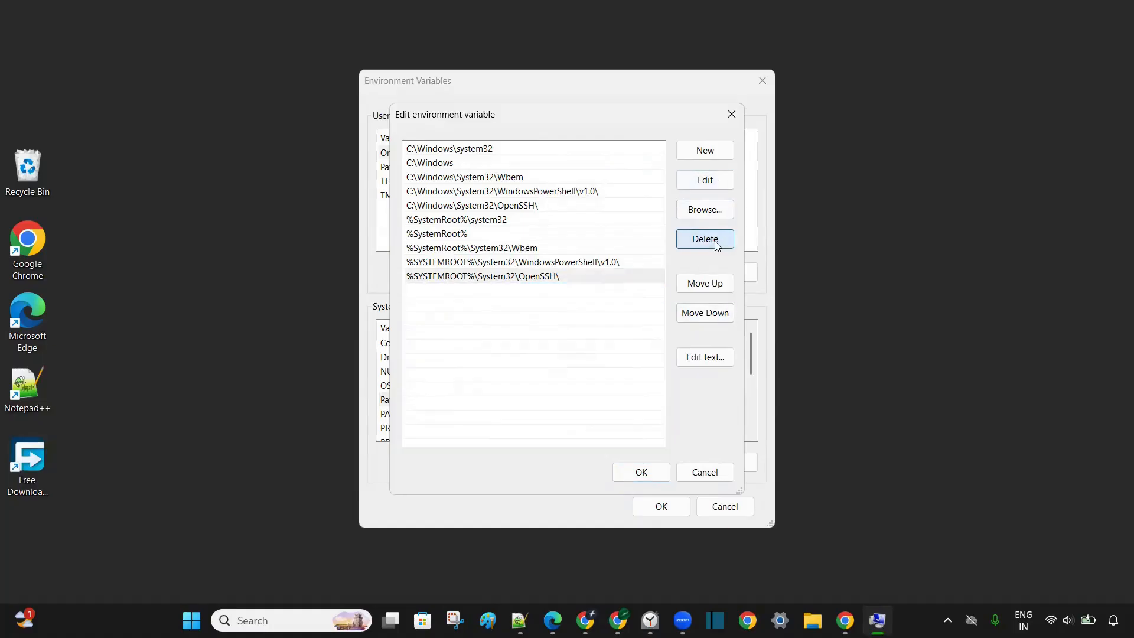
left_click(647, 473)
left_click(664, 508)
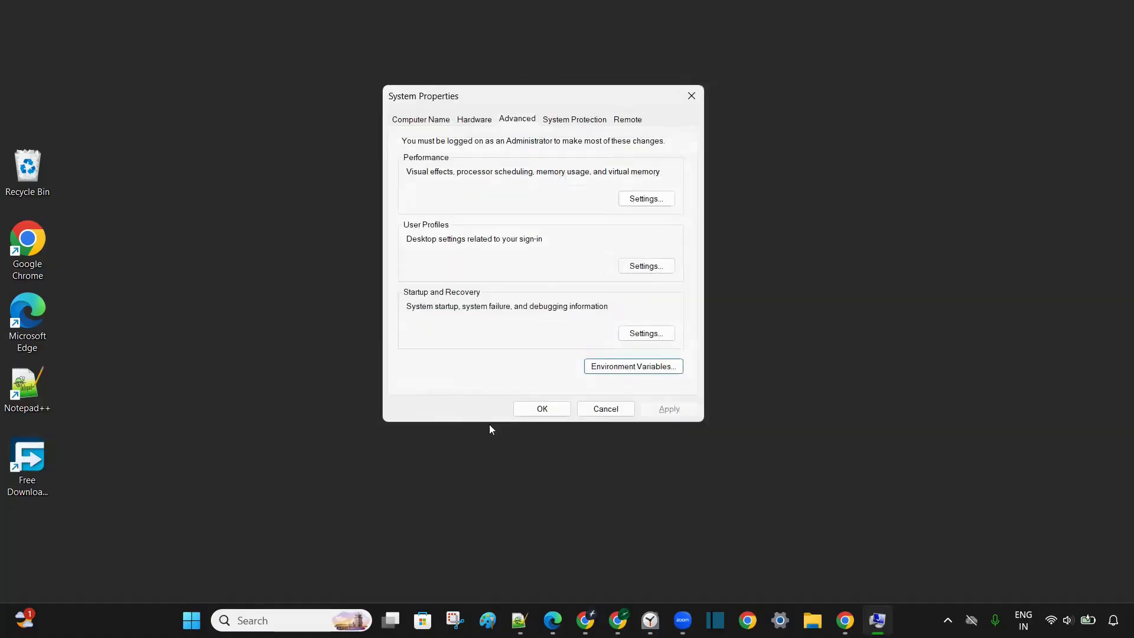
left_click(549, 411)
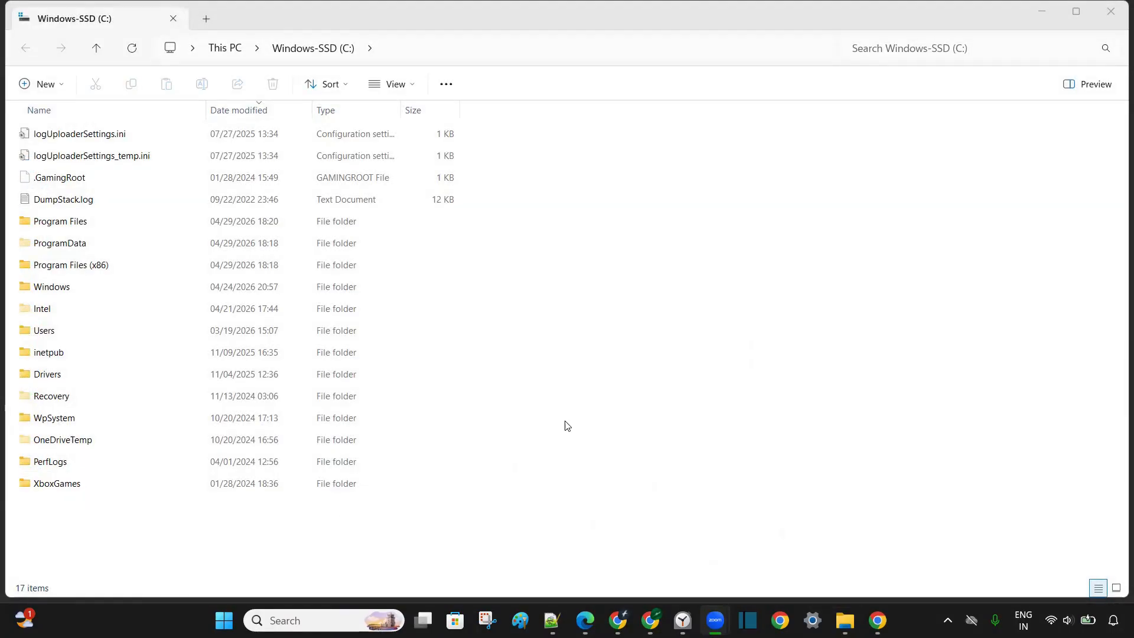
Delete the MySQL folder from Program Files on the C: drive, granting administrator permission.
double_click(88, 224)
left_click(102, 138)
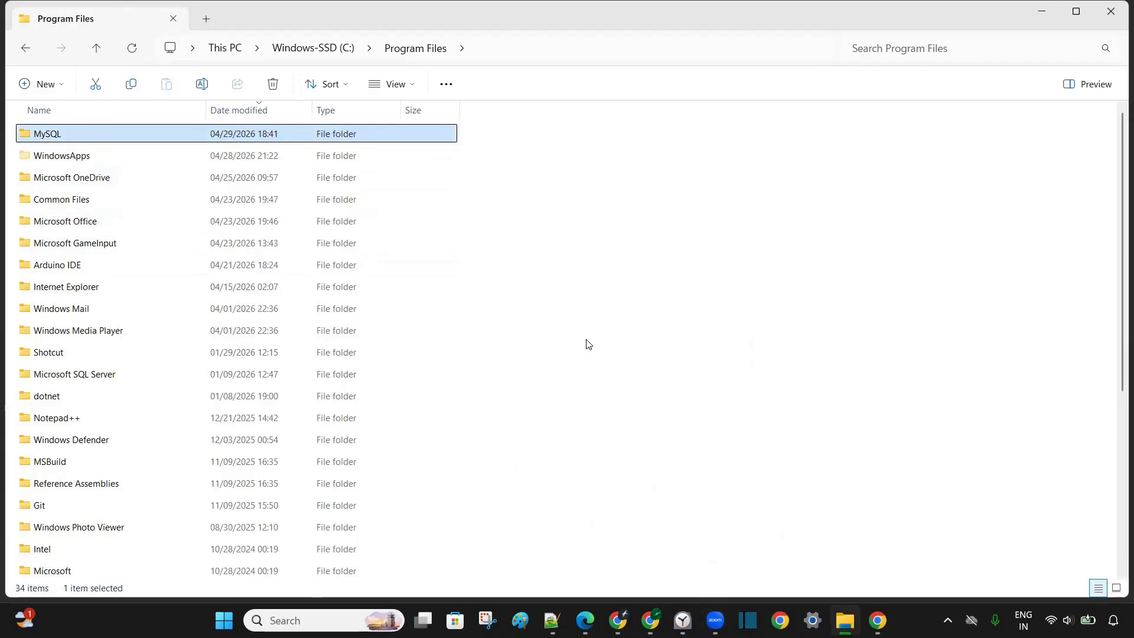
key("Delete")
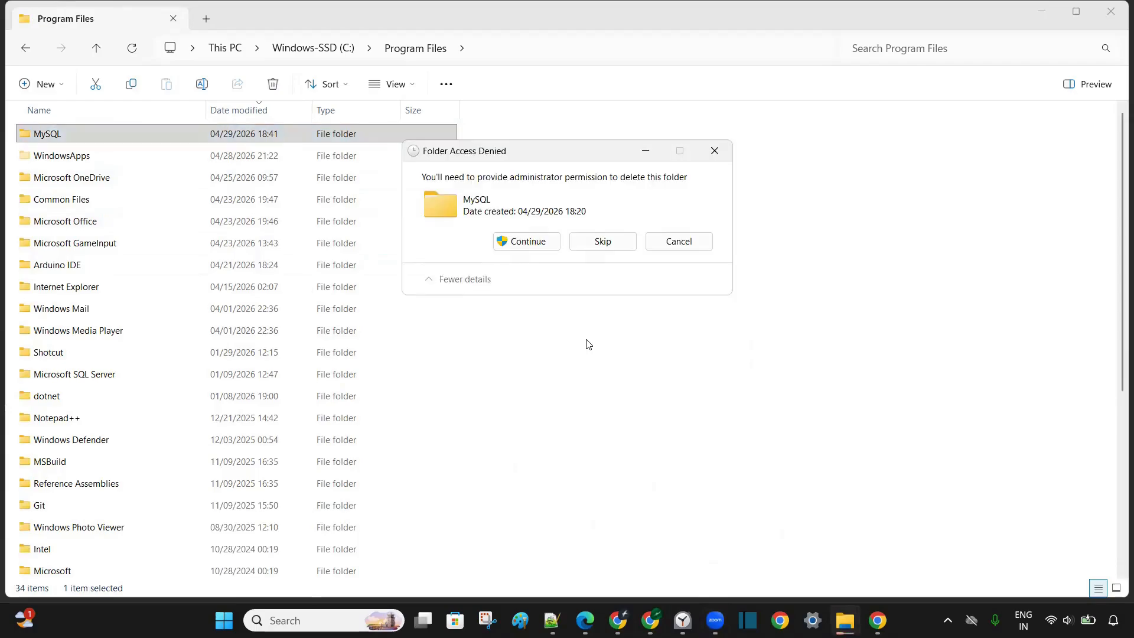
left_click(532, 240)
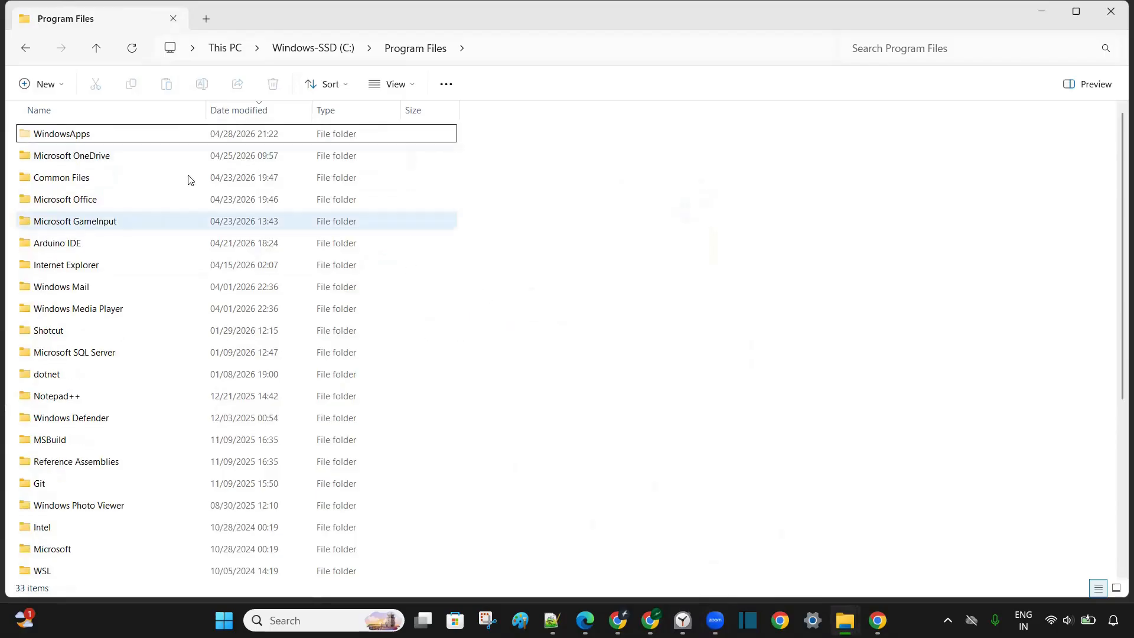
Check Program Files (x86) for a leftover MySQL folder, and delete the MySQL folder from ProgramData with administrator permission.
left_click(330, 50)
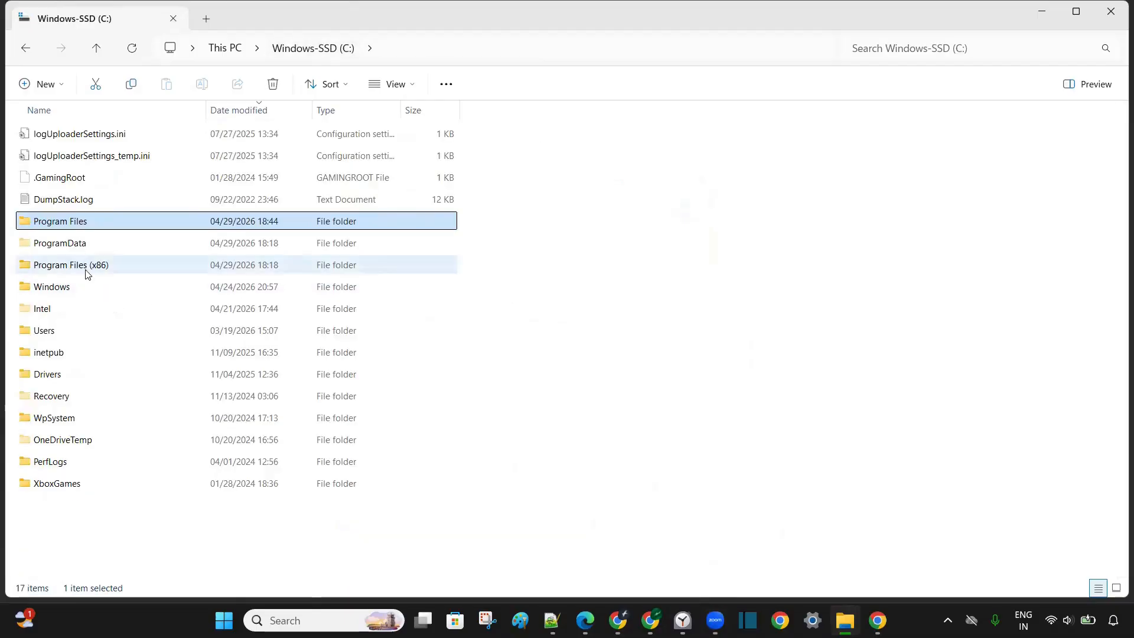
left_click(123, 268)
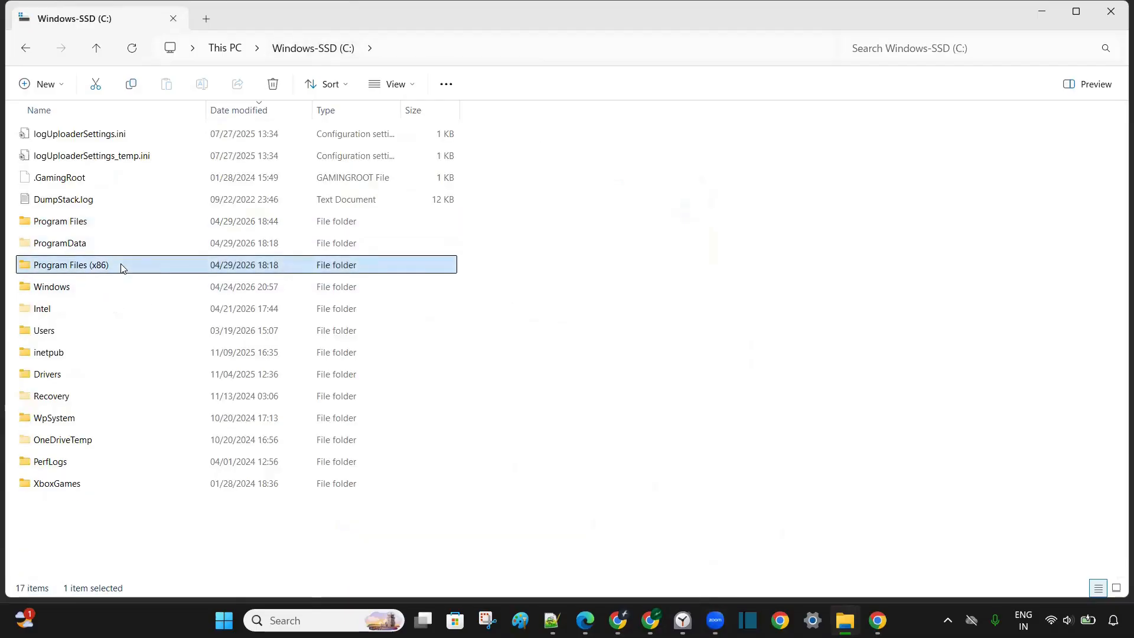
double_click(122, 267)
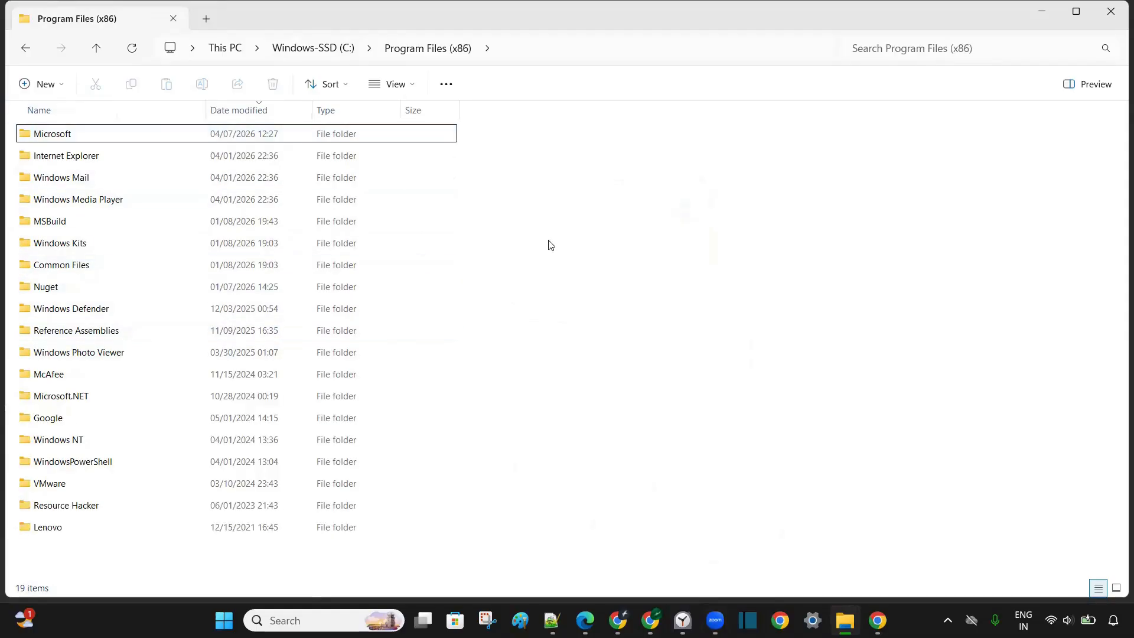
key("alt+Left")
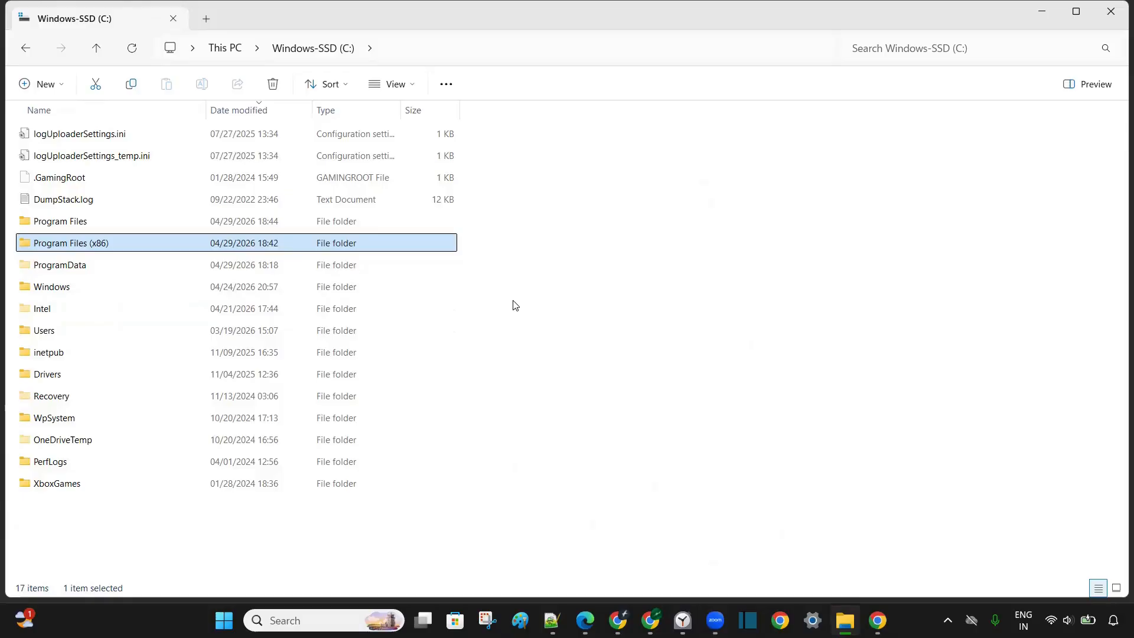
key("Down")
key("Return")
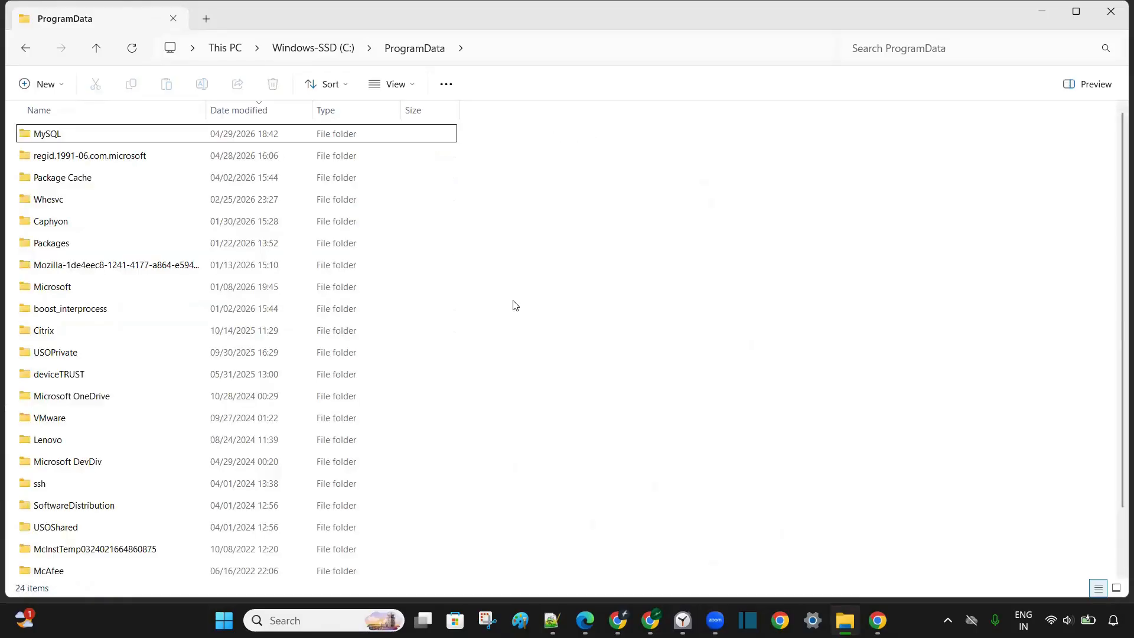
left_click(125, 134)
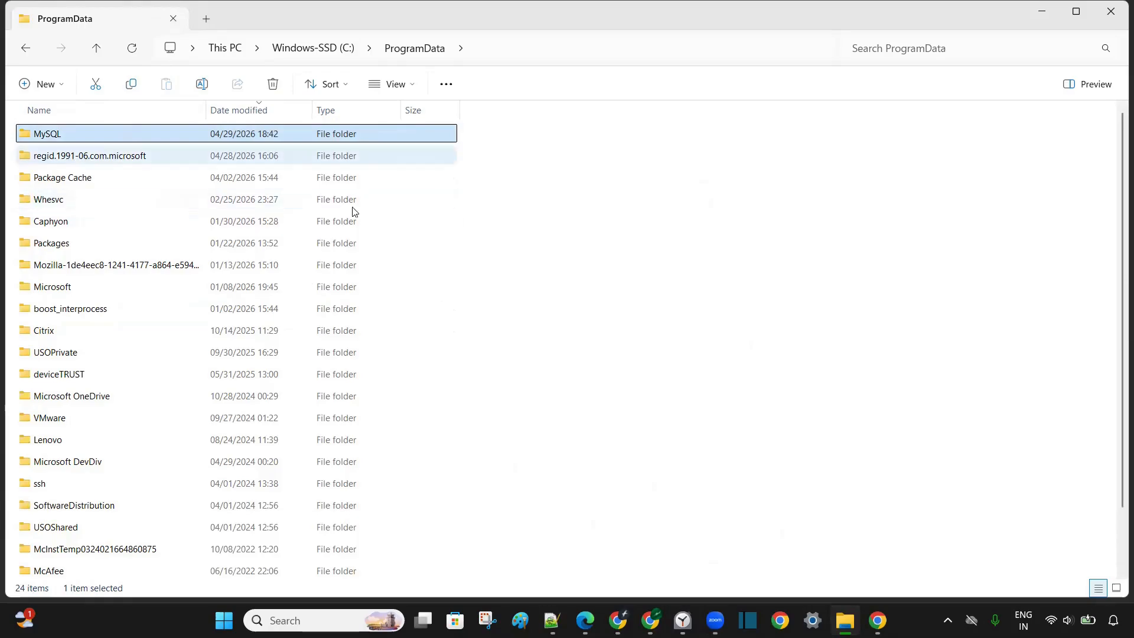
key("Delete")
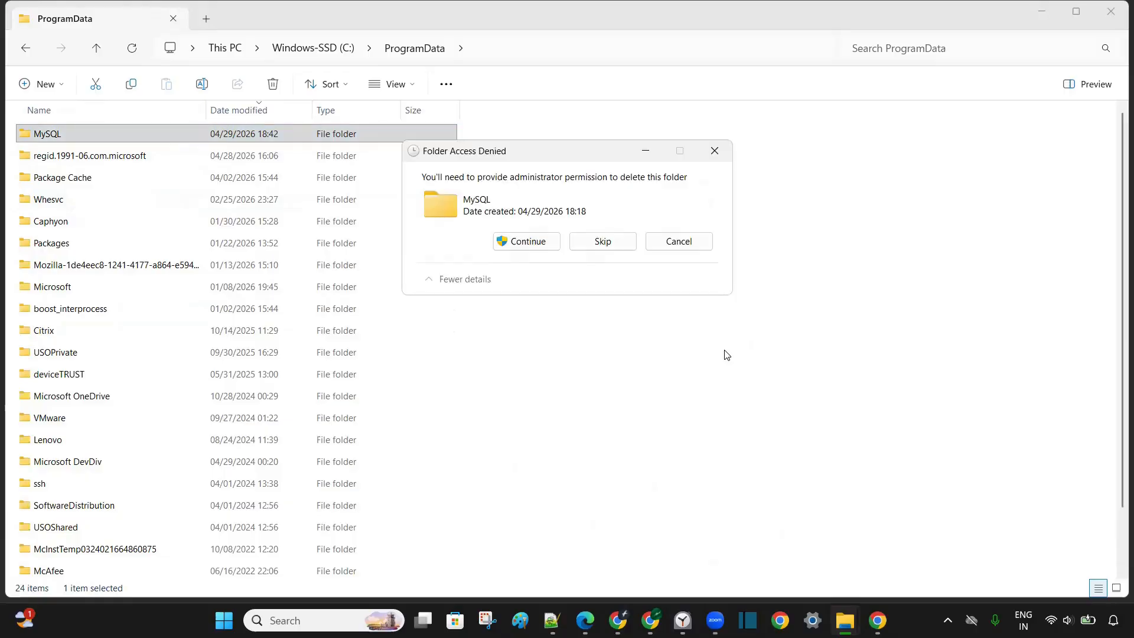
left_click(542, 242)
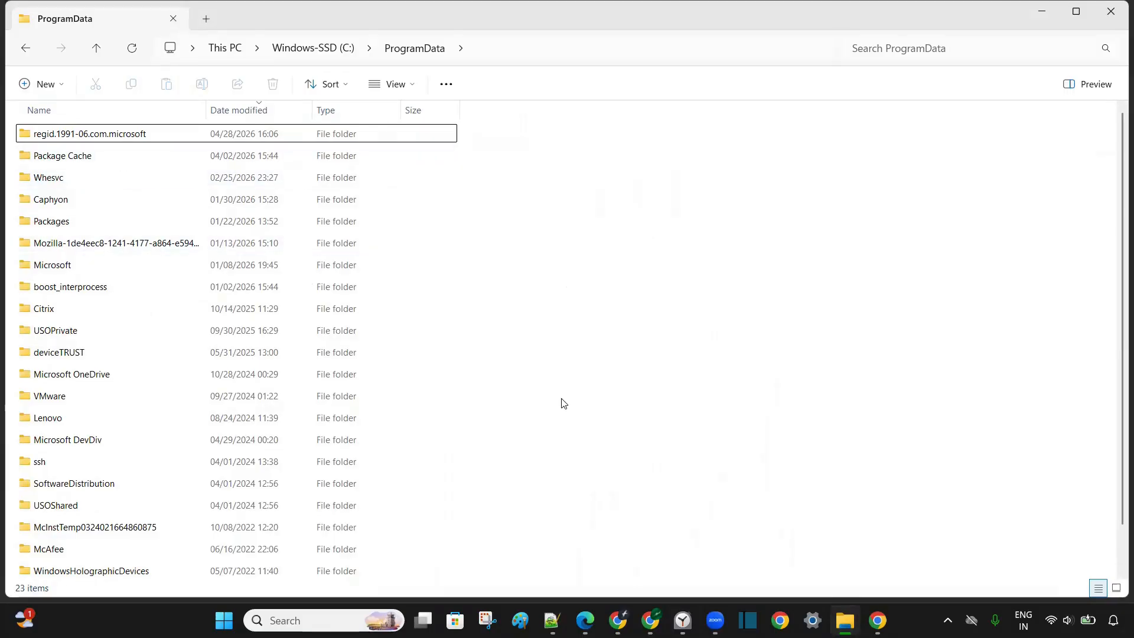
Open the roaming application data folder by running %APPDATA% and delete its MySQL folder.
key("super+r")
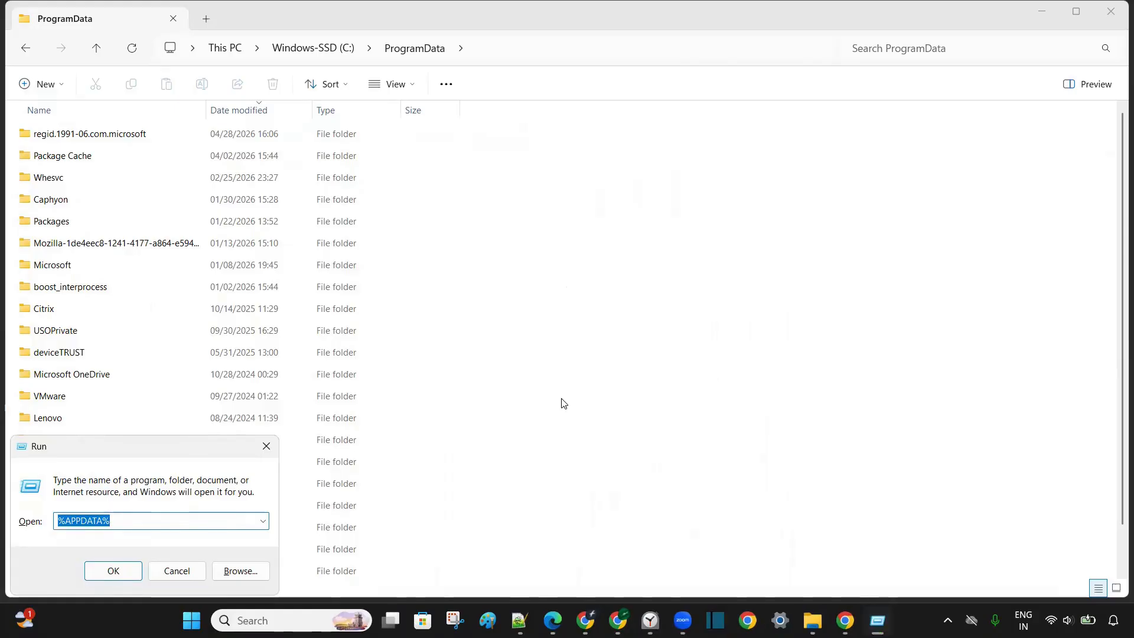
key("Return")
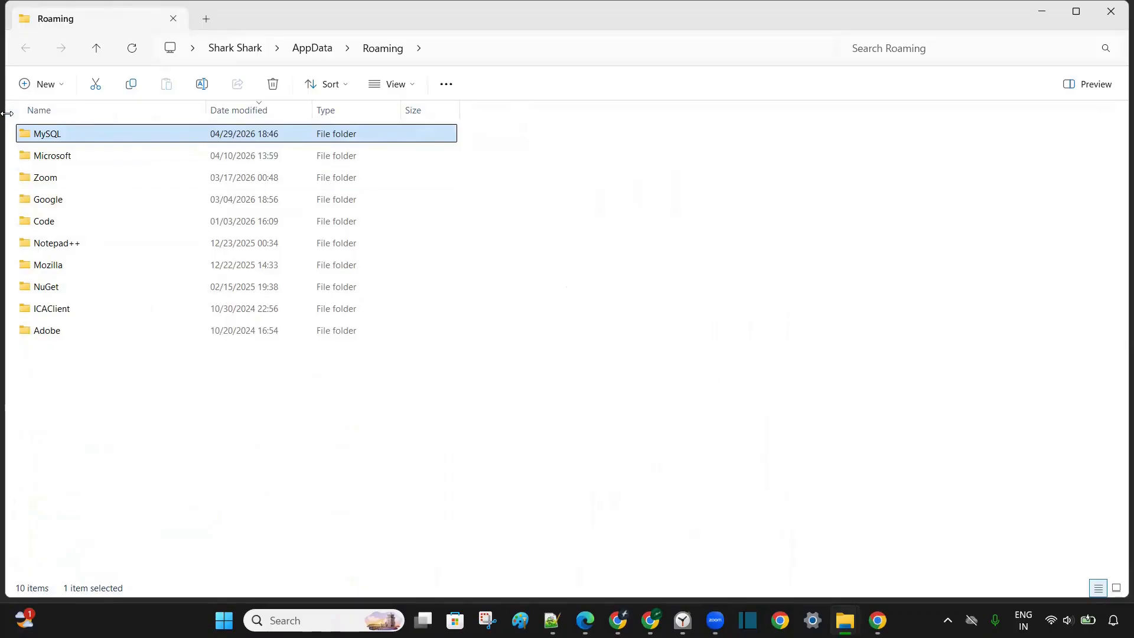
left_click(82, 167)
left_click(49, 135)
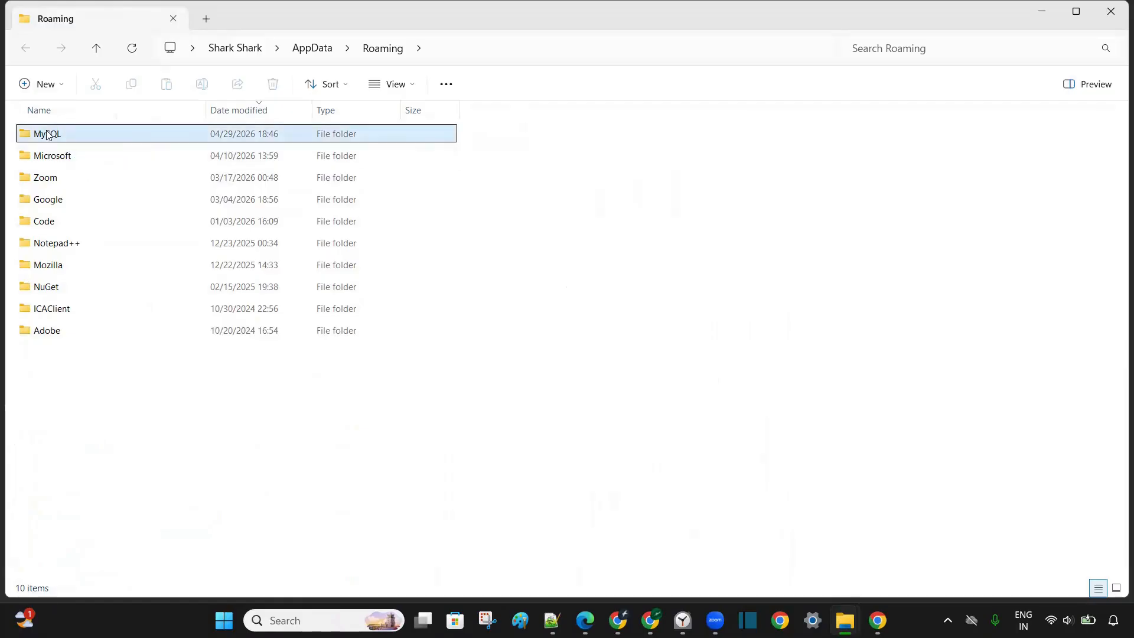
key("Delete")
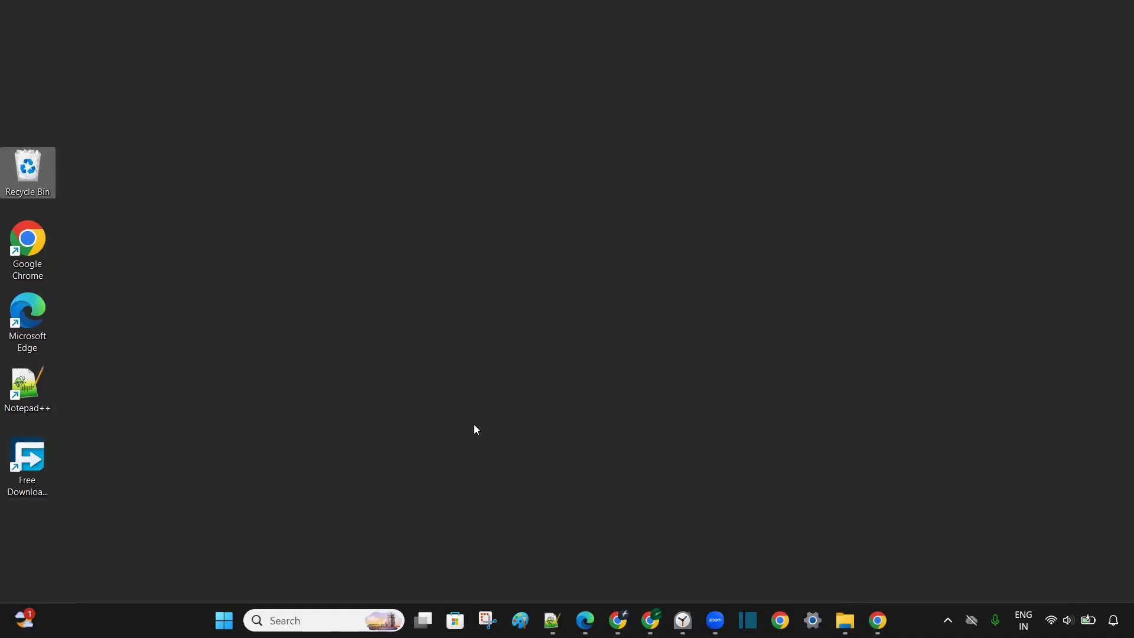
Open a Command Prompt and run mysql -u root -p to check whether MySQL is still available.
key("super+r")
key("Down")
key("Down")
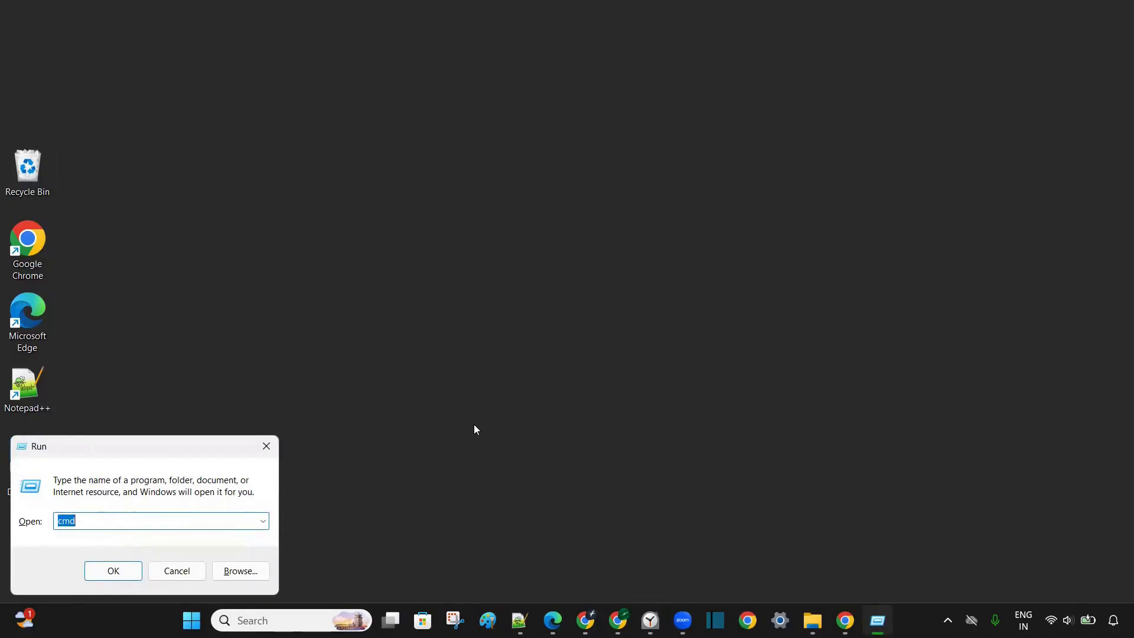
key("Return")
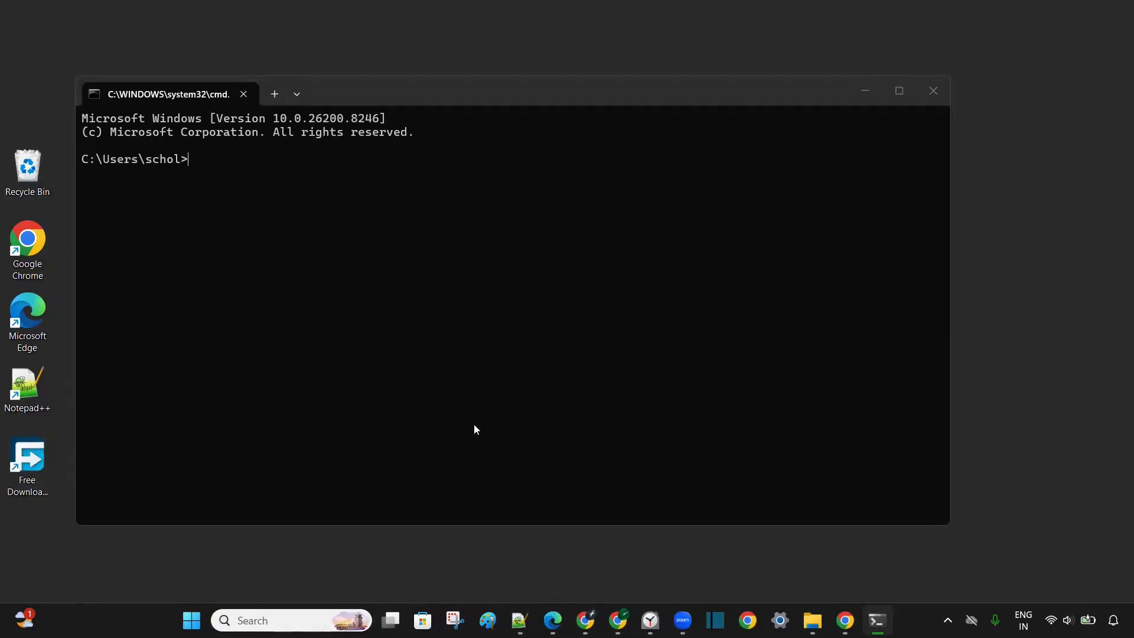
type("mysql -u root -p")
key("Return")
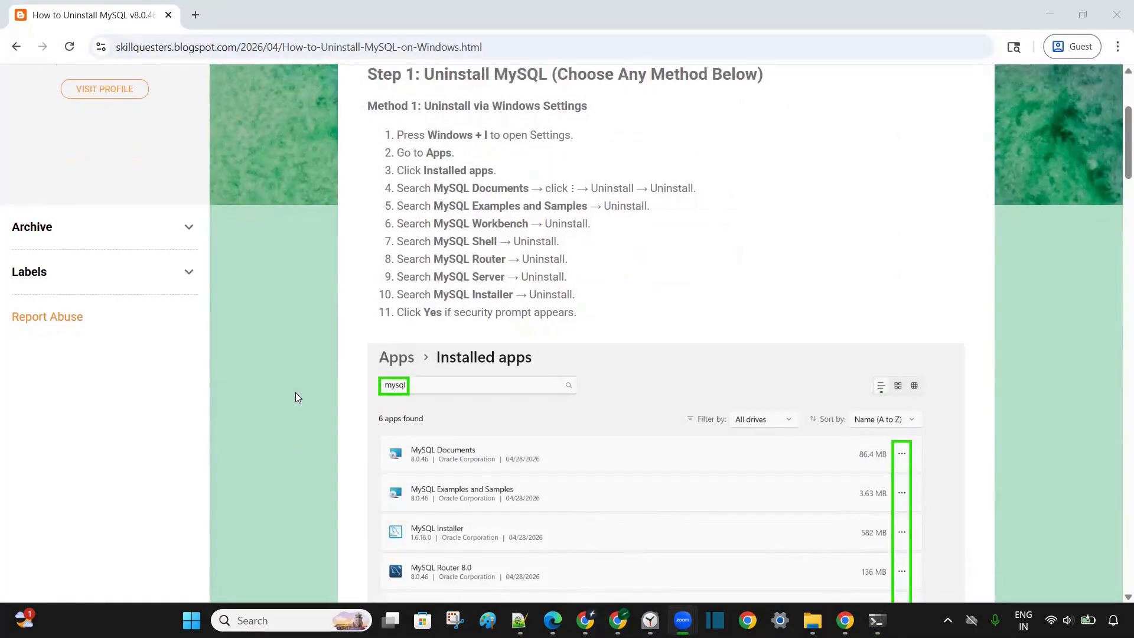
Switch to the MySQL uninstall guide in Chrome and review its Windows Settings and Control Panel uninstall methods.
scroll(295, 393, "down", 3)
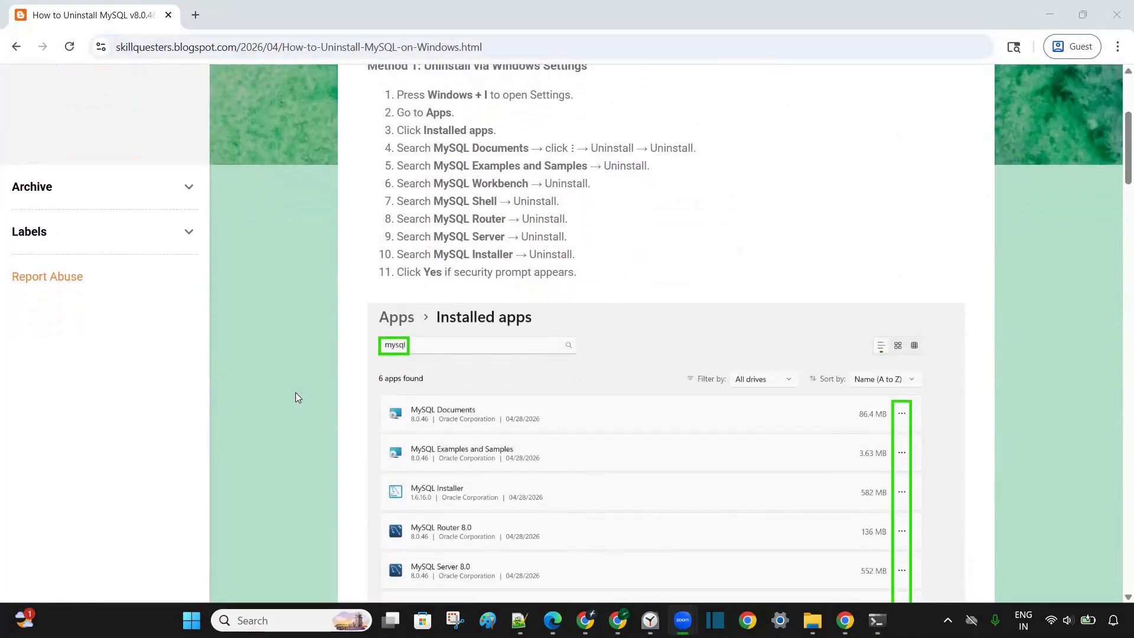
scroll(297, 396, "down", 3)
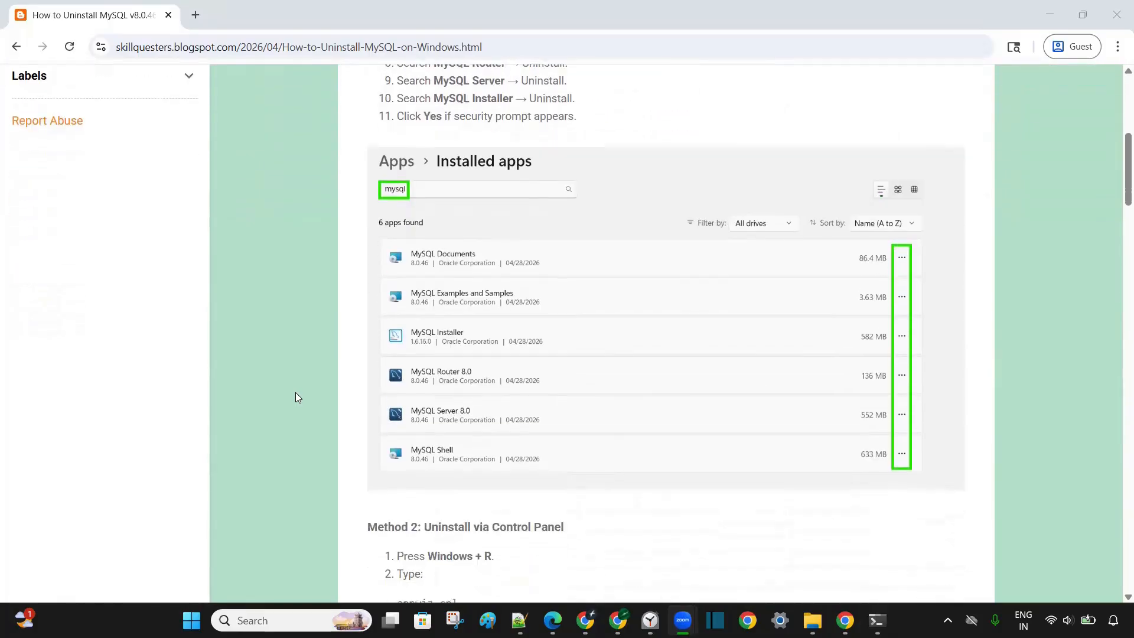
scroll(297, 397, "down", 1)
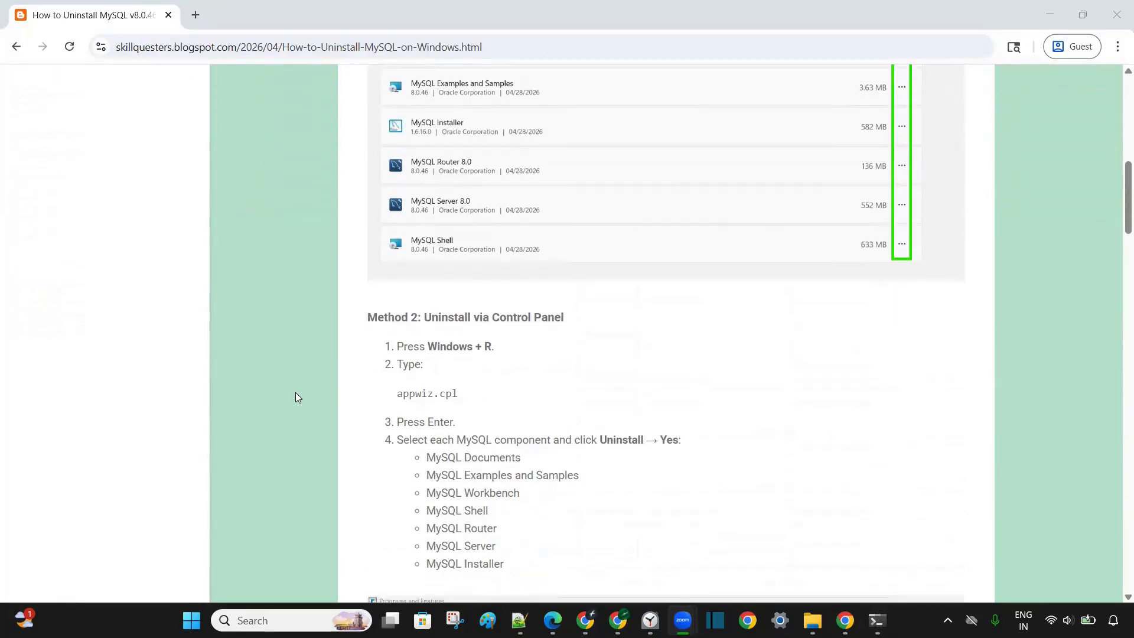
scroll(297, 397, "down", 1)
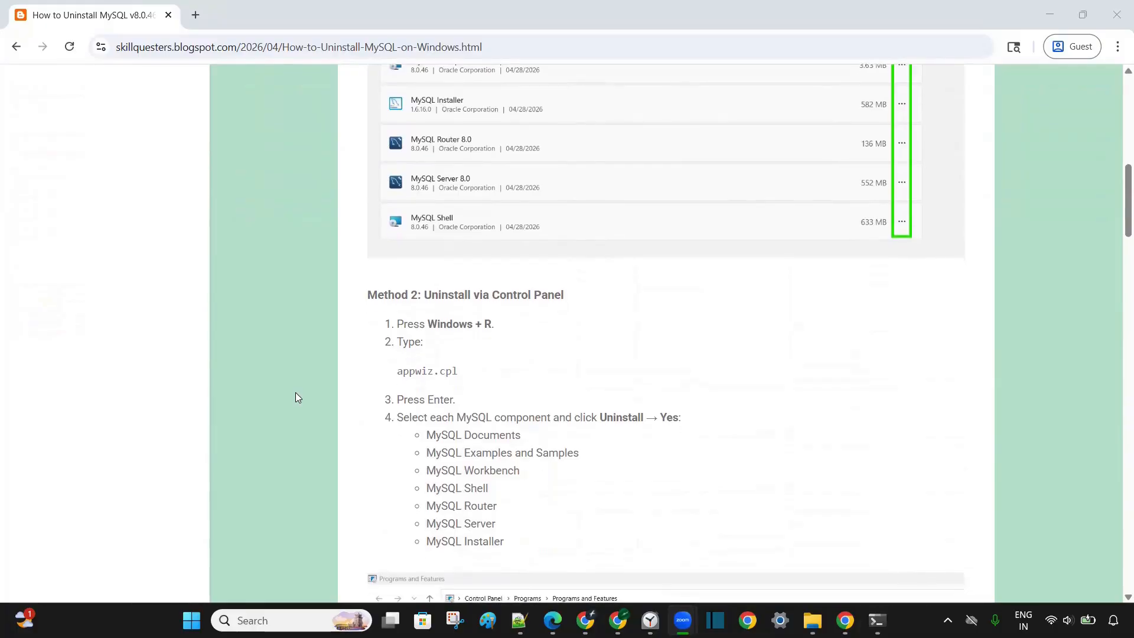
scroll(296, 393, "down", 1)
scroll(296, 393, "down", 1)
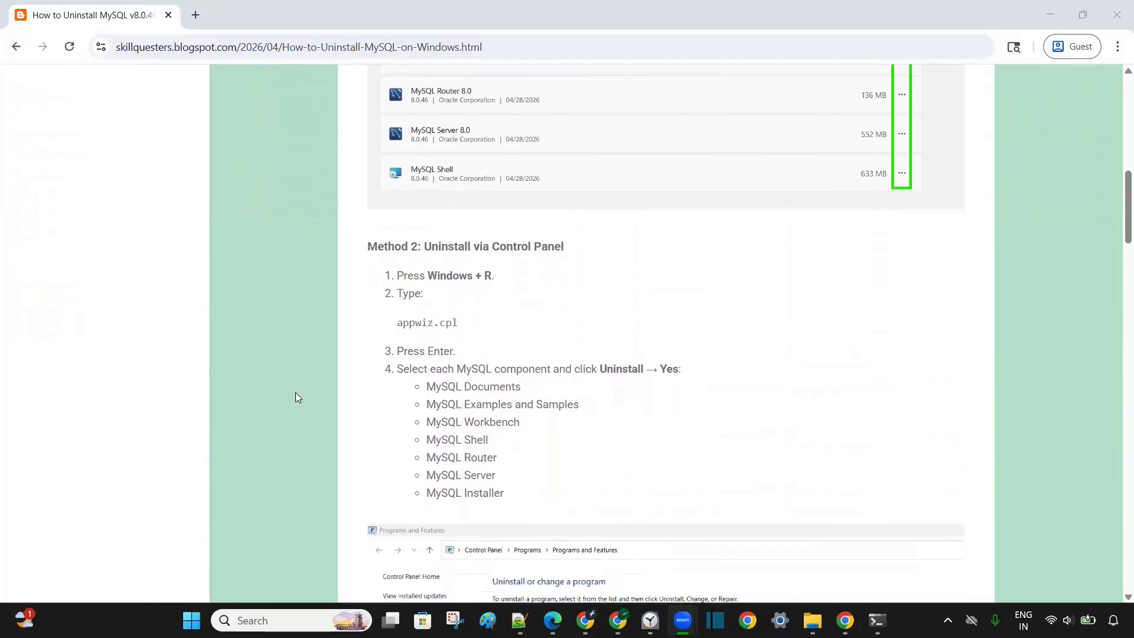
scroll(297, 396, "down", 1)
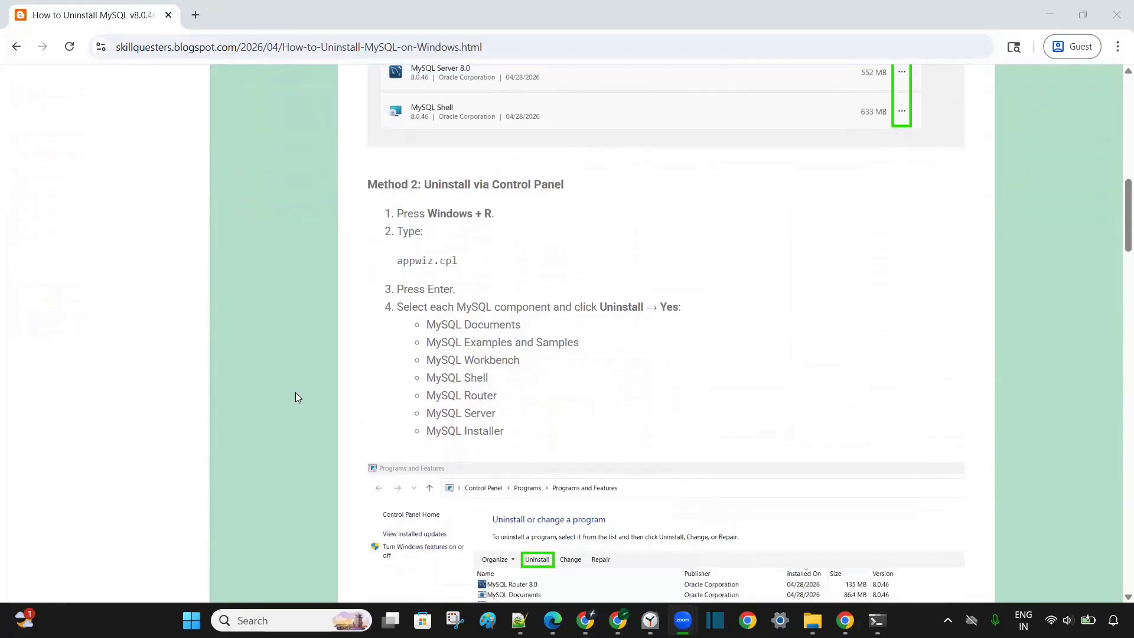